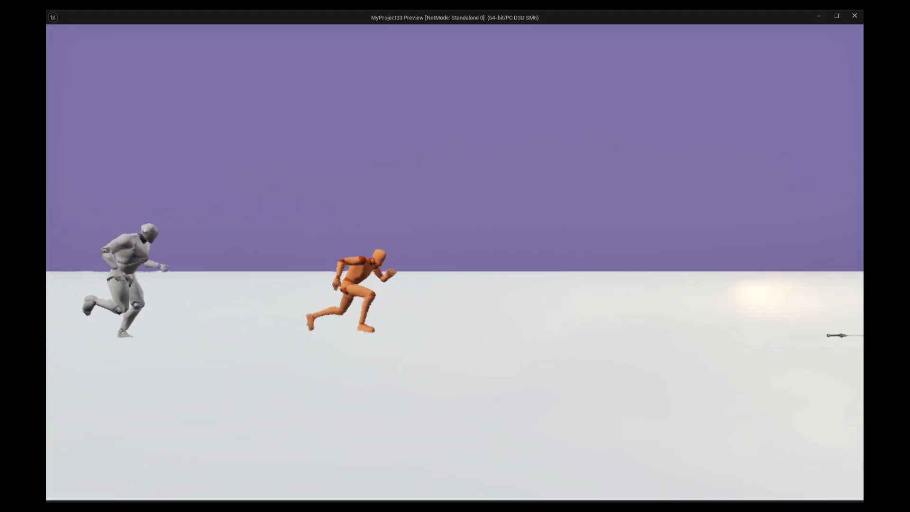
{"action": "key", "text": "space"}
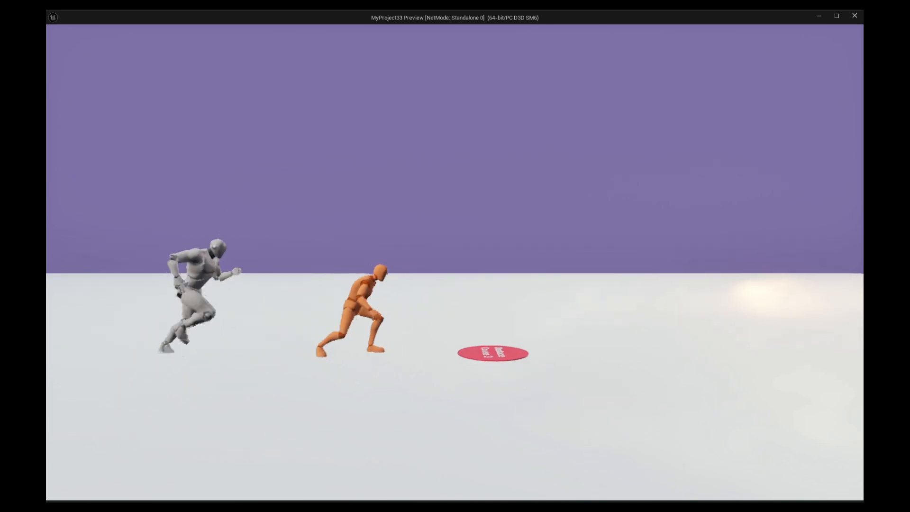
{"action": "key", "text": "space"}
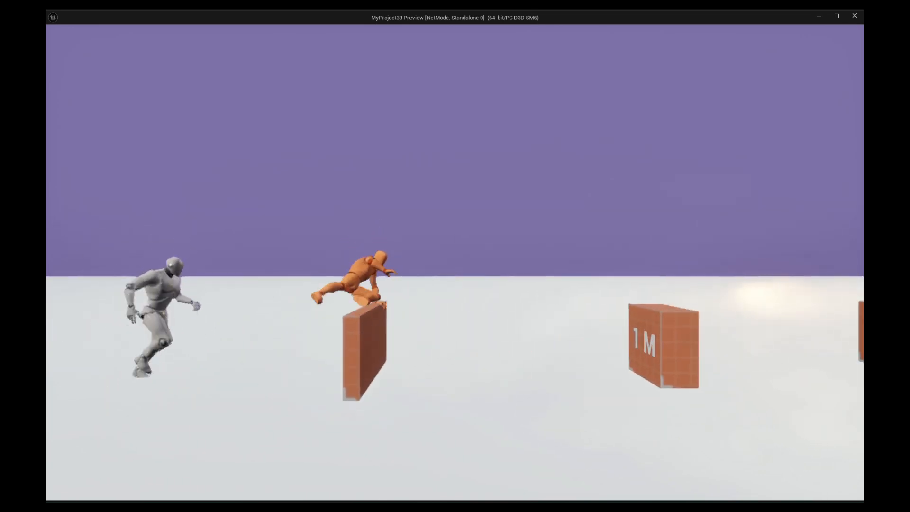
{"action": "key", "text": "space"}
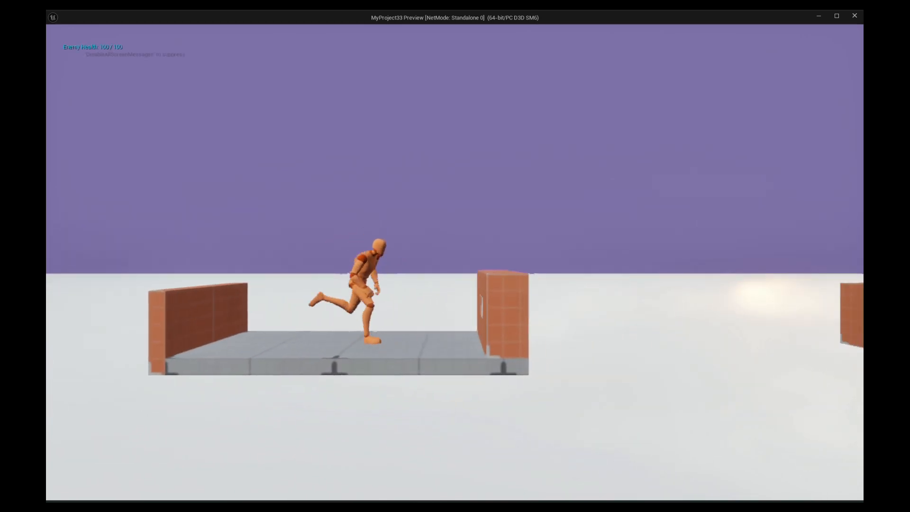
{"action": "scroll", "coordinate": [827, 406], "scroll_direction": "down", "scroll_amount": 10}
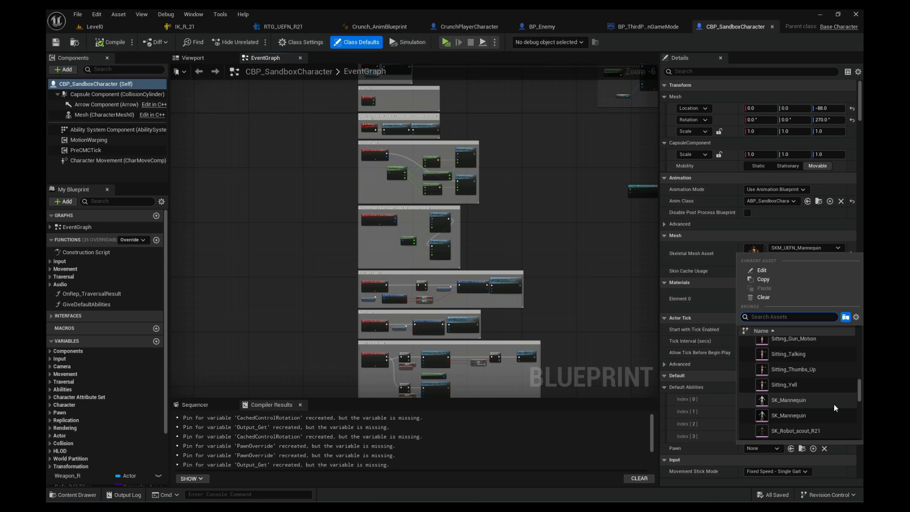
{"action": "scroll", "coordinate": [835, 403], "scroll_direction": "down", "scroll_amount": 2}
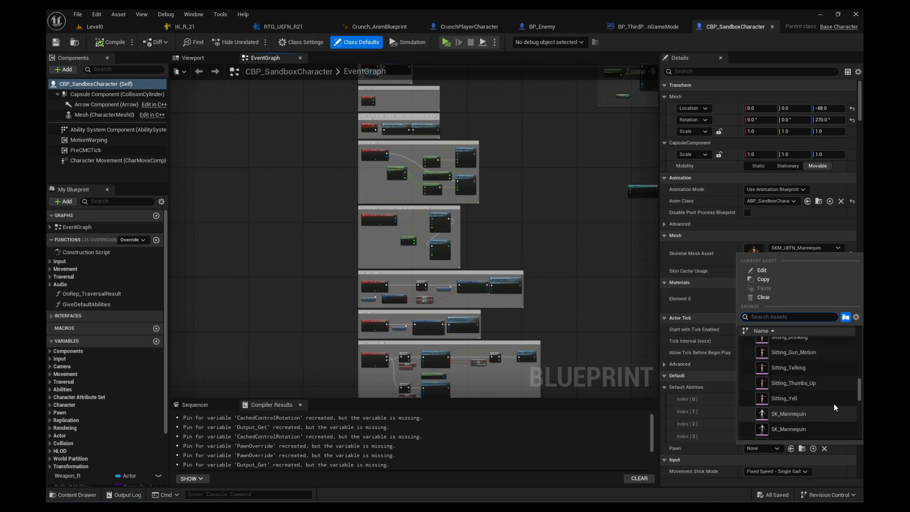
{"action": "left_click", "coordinate": [797, 418]}
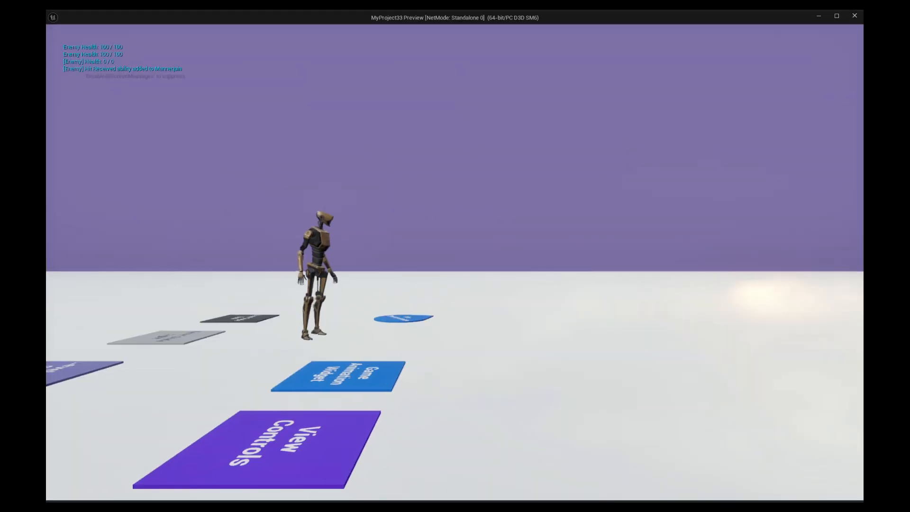
{"action": "key", "text": "w"}
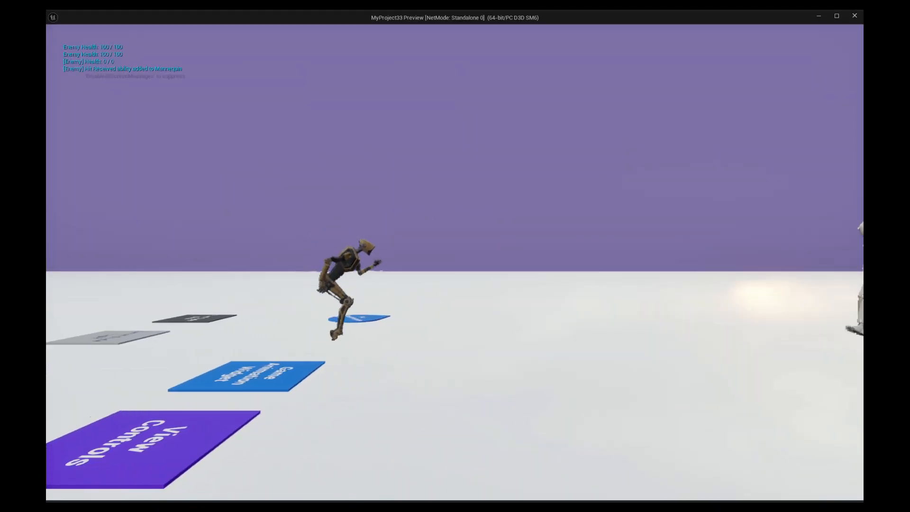
{"action": "key", "text": "1"}
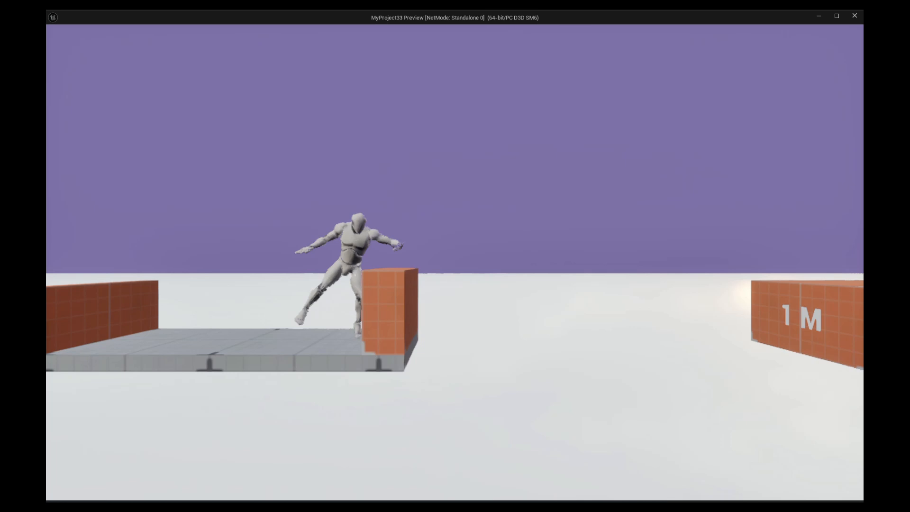
{"action": "key", "text": "d"}
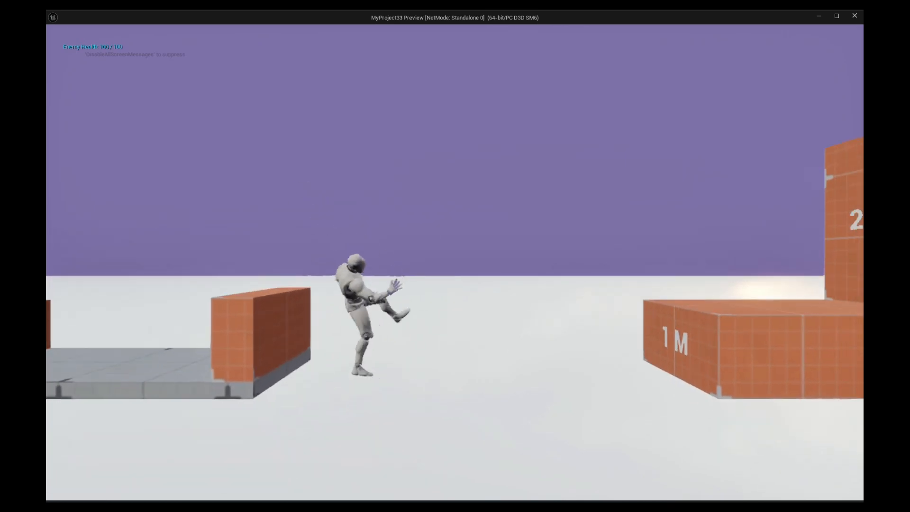
{"action": "key", "text": "space"}
{"action": "key", "text": "space"}
{"action": "key", "text": "space"}
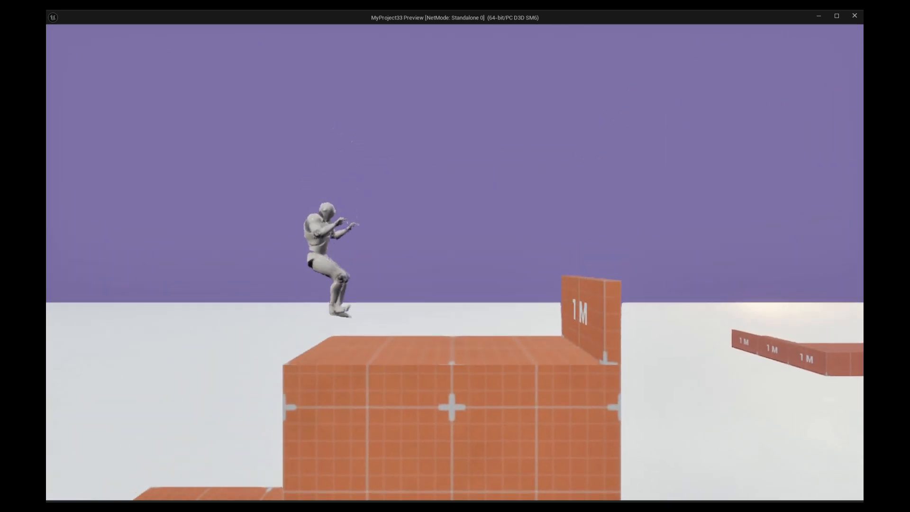
{"action": "key", "text": "d"}
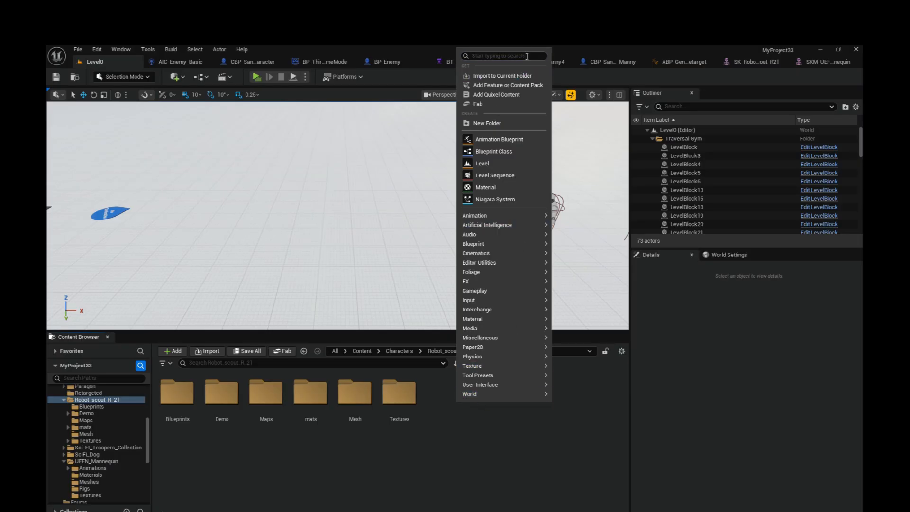
Create a new IK Rig asset in the Robot_scout_R_21 folder and name it IK_R_21.
{"action": "type", "text": "IK"}
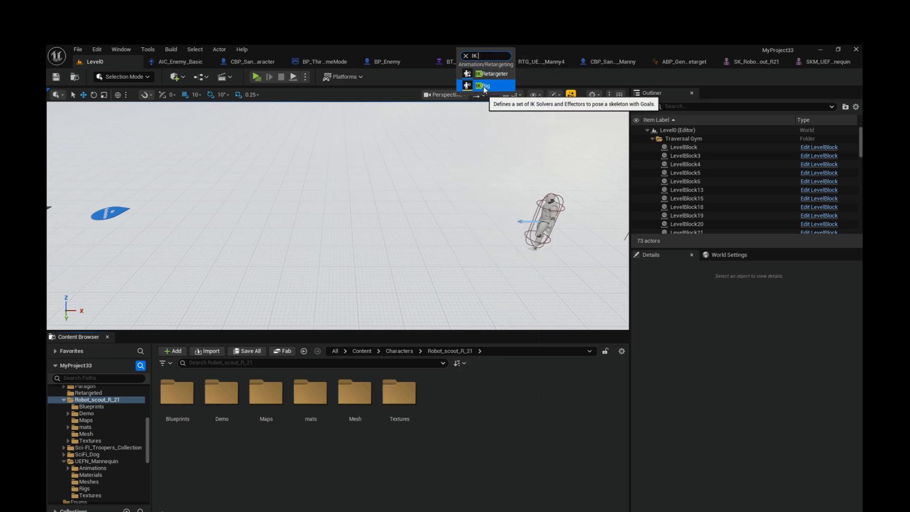
{"action": "left_click", "coordinate": [492, 88]}
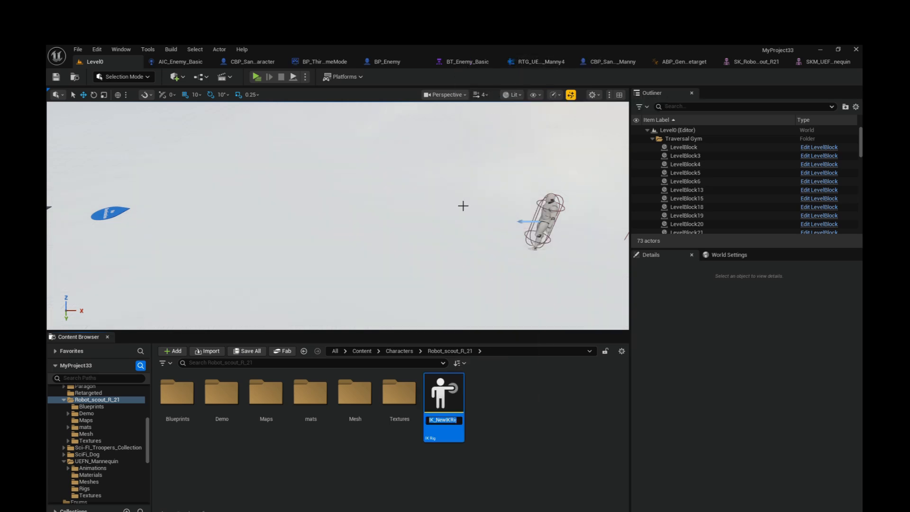
{"action": "left_click", "coordinate": [439, 421]}
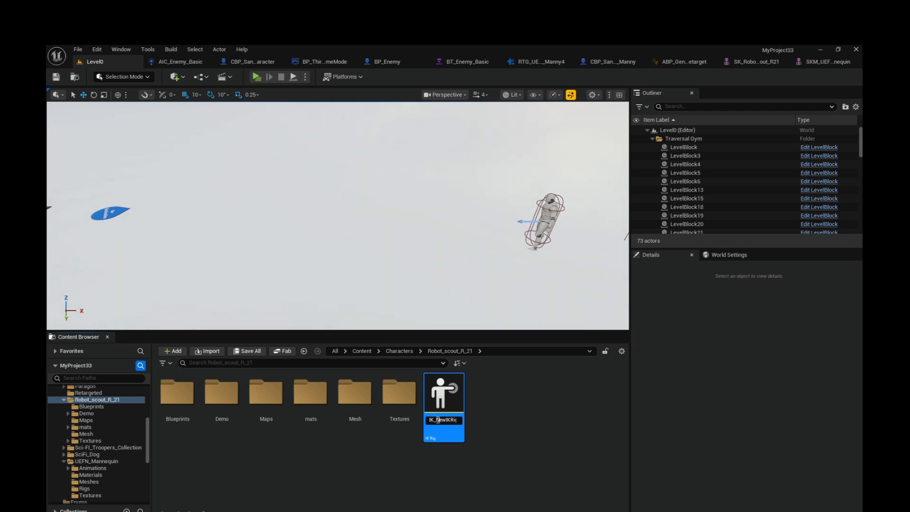
{"action": "left_click_drag", "start_coordinate": [439, 420], "coordinate": [483, 419]}
{"action": "type", "text": "R"}
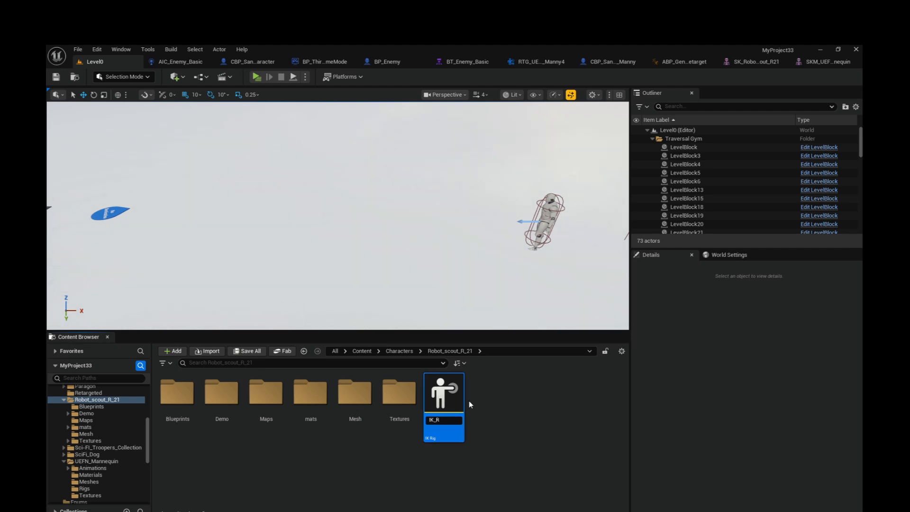
{"action": "type", "text": "_21"}
{"action": "key", "text": "Return"}
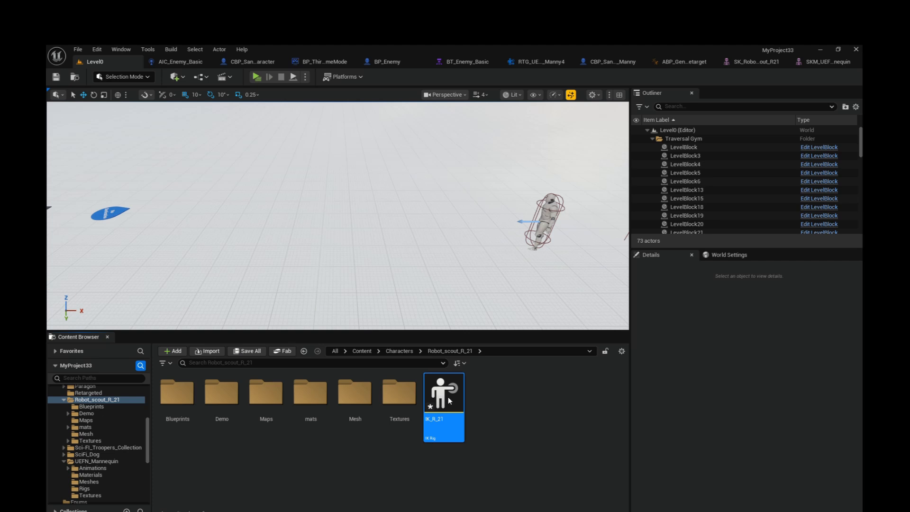
Open IK_R_21 and set its preview skeletal mesh to SK_Robot_scout_R21.
{"action": "double_click", "coordinate": [448, 396]}
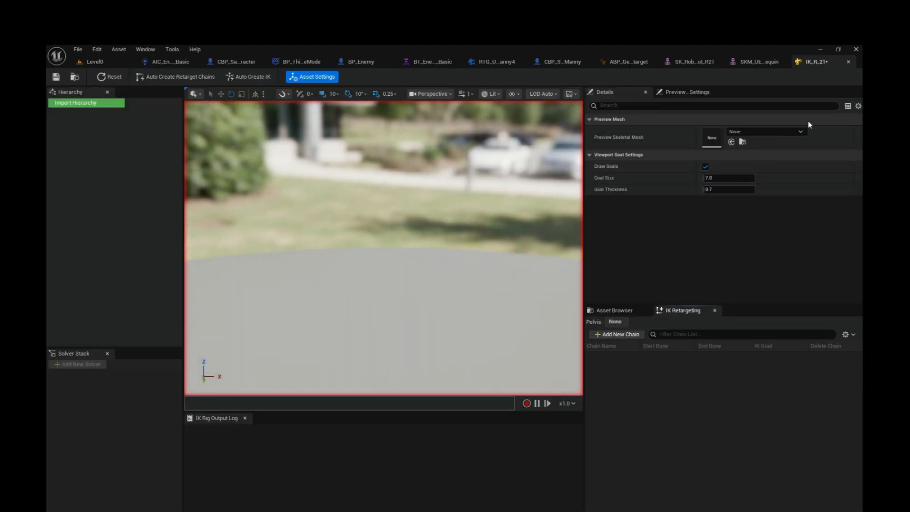
{"action": "left_click", "coordinate": [800, 131]}
{"action": "scroll", "coordinate": [814, 263], "scroll_direction": "down", "scroll_amount": 15}
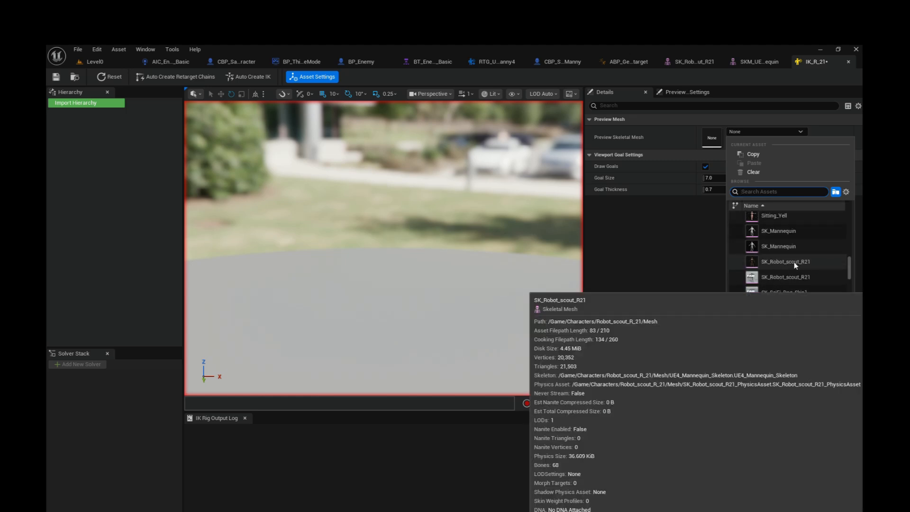
{"action": "left_click", "coordinate": [787, 262]}
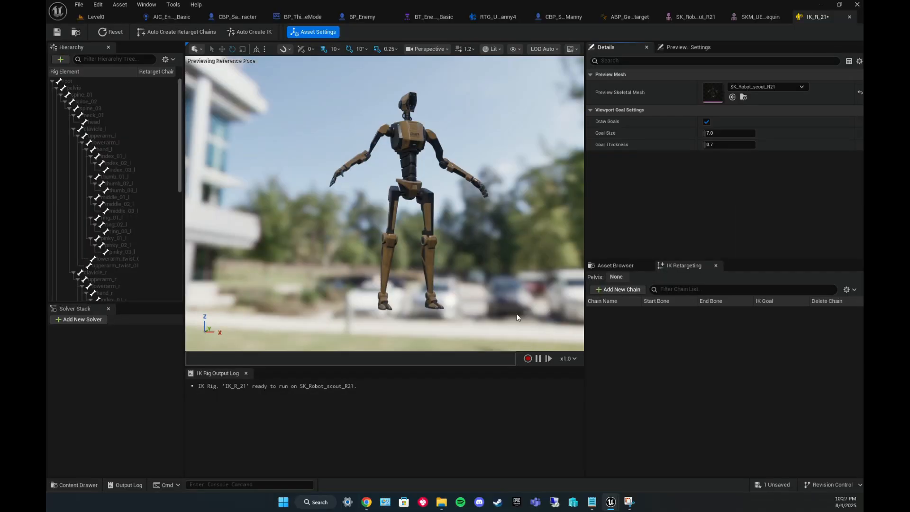
Set the pelvis bone as the retarget pelvis and add a Root retarget chain on the root bone.
{"action": "right_click", "coordinate": [71, 89]}
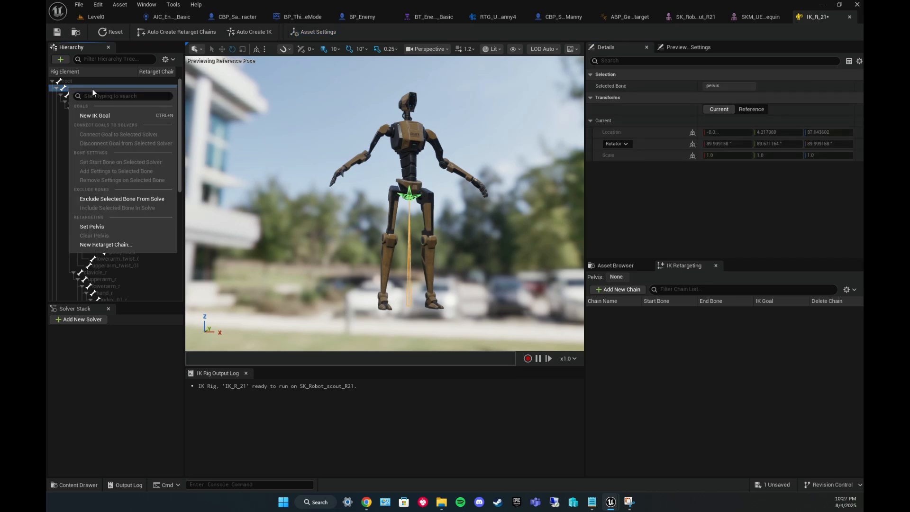
{"action": "left_click", "coordinate": [113, 229]}
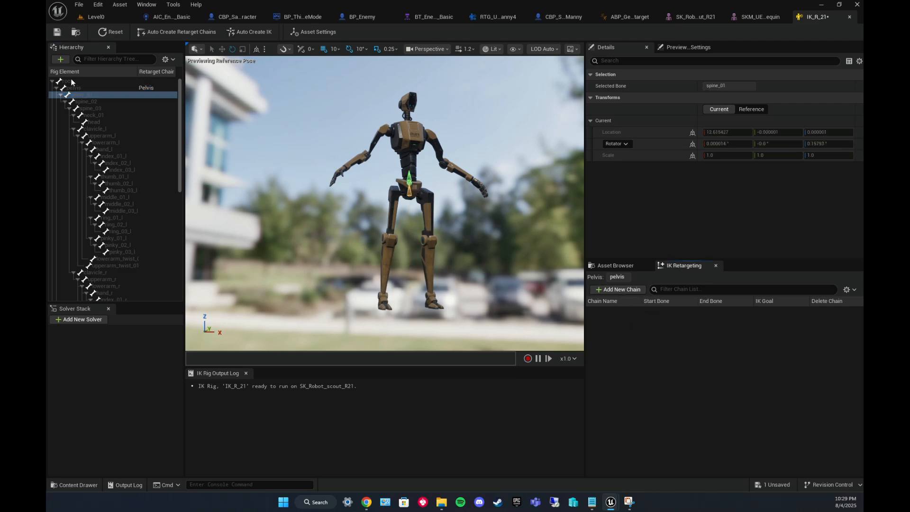
{"action": "left_click", "coordinate": [70, 83]}
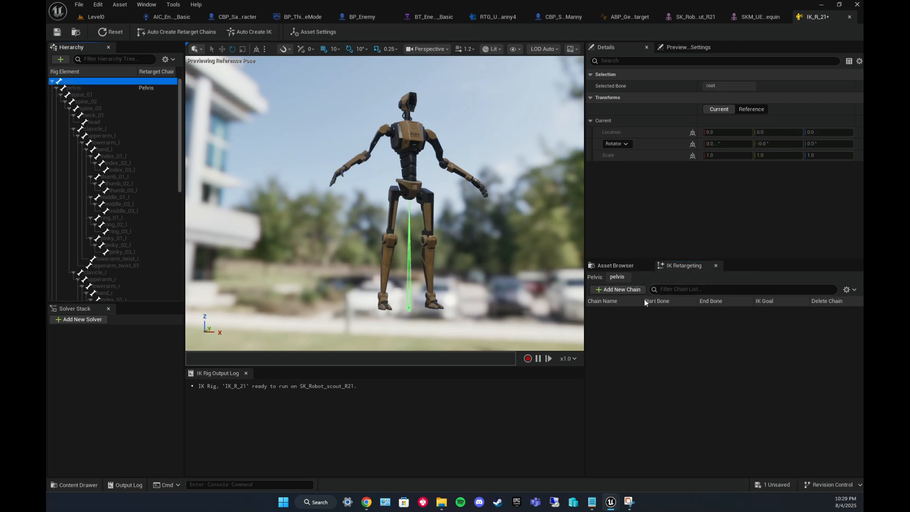
{"action": "left_click", "coordinate": [620, 291]}
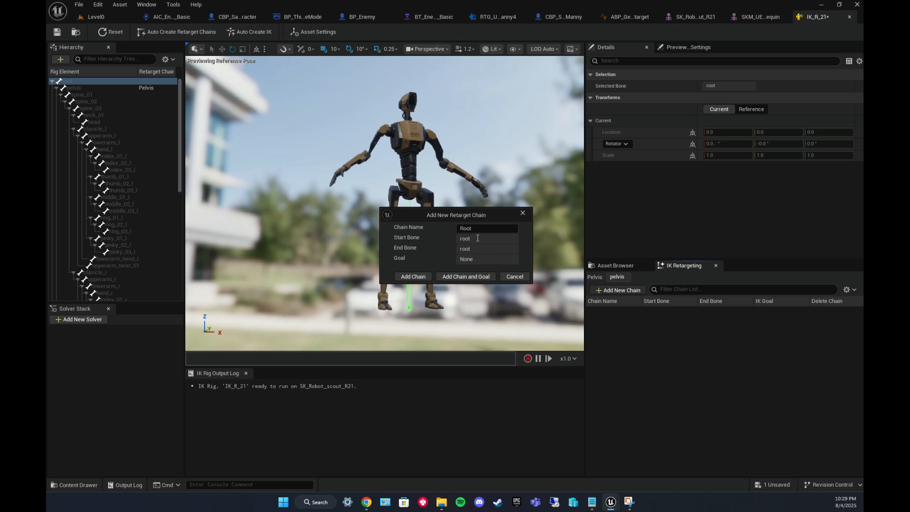
{"action": "left_click", "coordinate": [421, 276]}
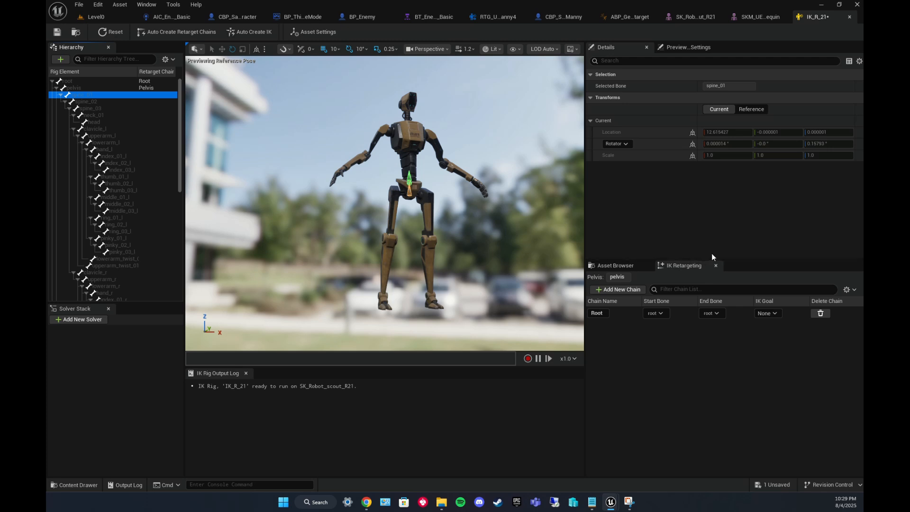
Add Spine and Neck retarget chains for the spine and neck_01 bones.
{"action": "left_click", "coordinate": [619, 289]}
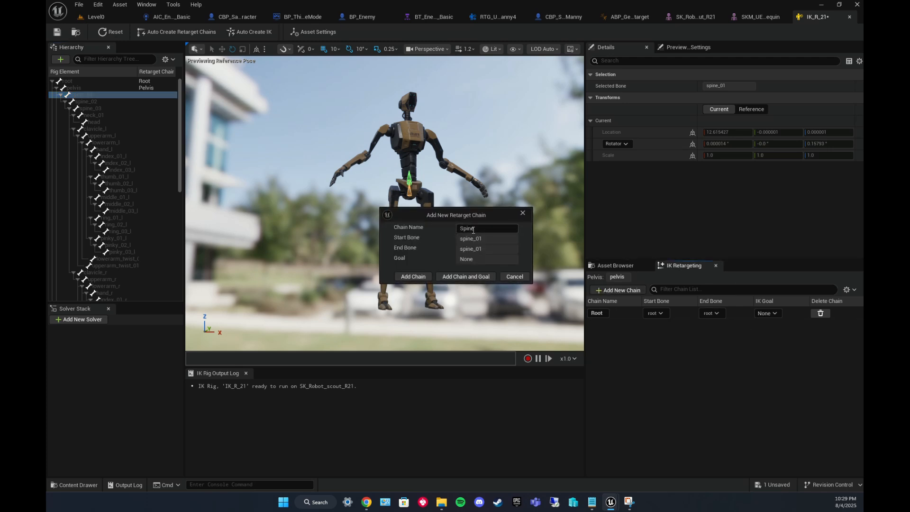
{"action": "left_click", "coordinate": [413, 277]}
{"action": "left_click", "coordinate": [96, 117]}
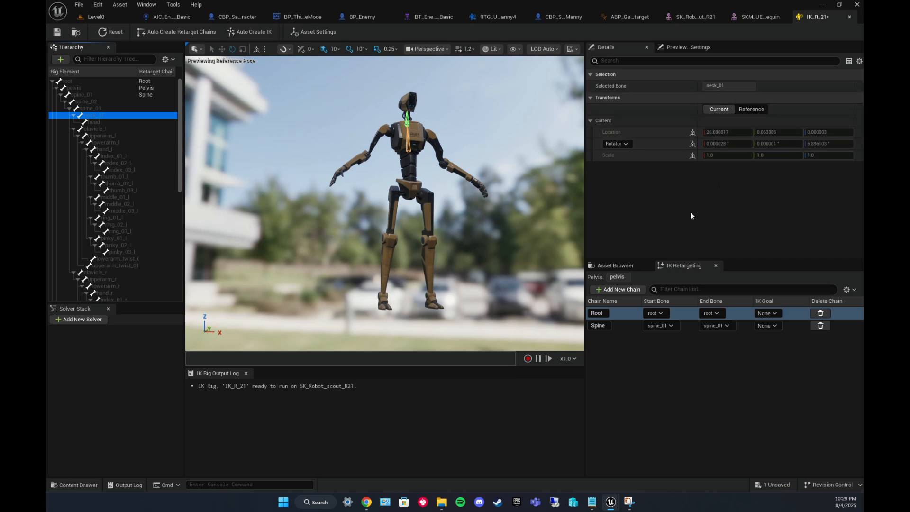
{"action": "left_click", "coordinate": [622, 290]}
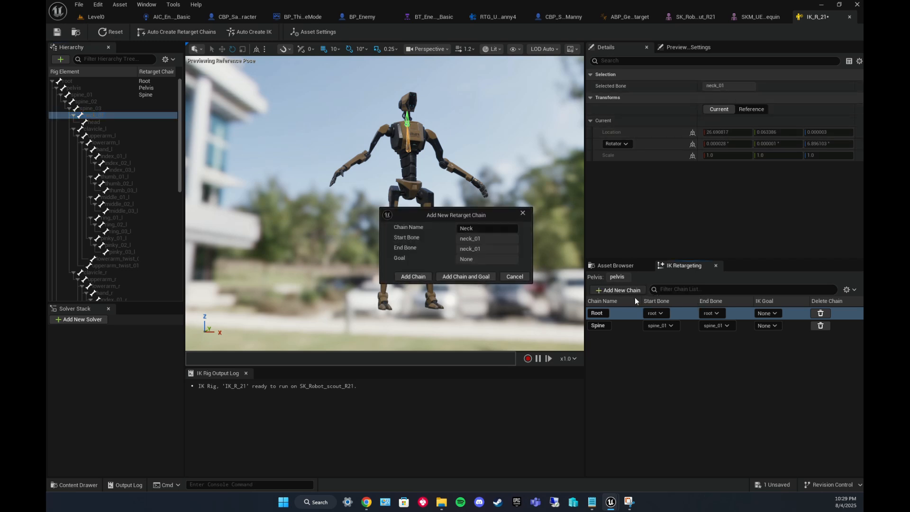
{"action": "left_click", "coordinate": [413, 277]}
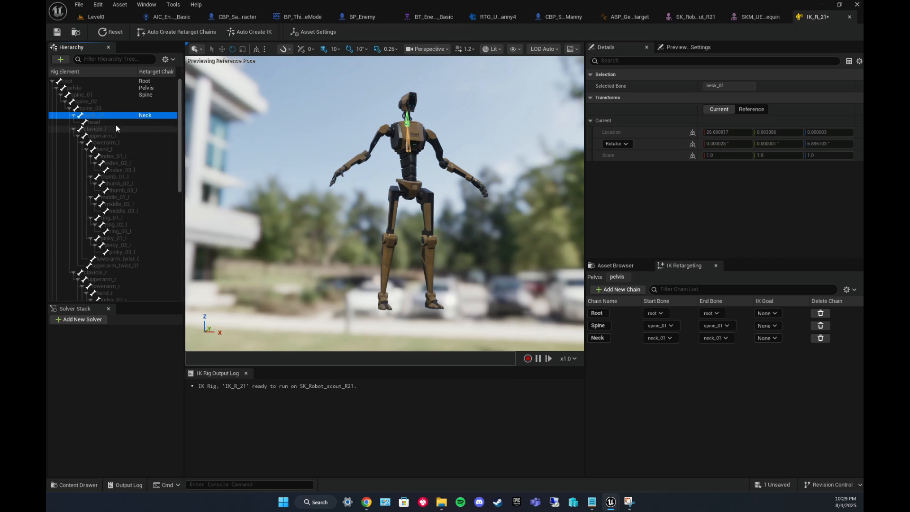
Add a Head retarget chain on the head bone.
{"action": "left_click", "coordinate": [95, 122]}
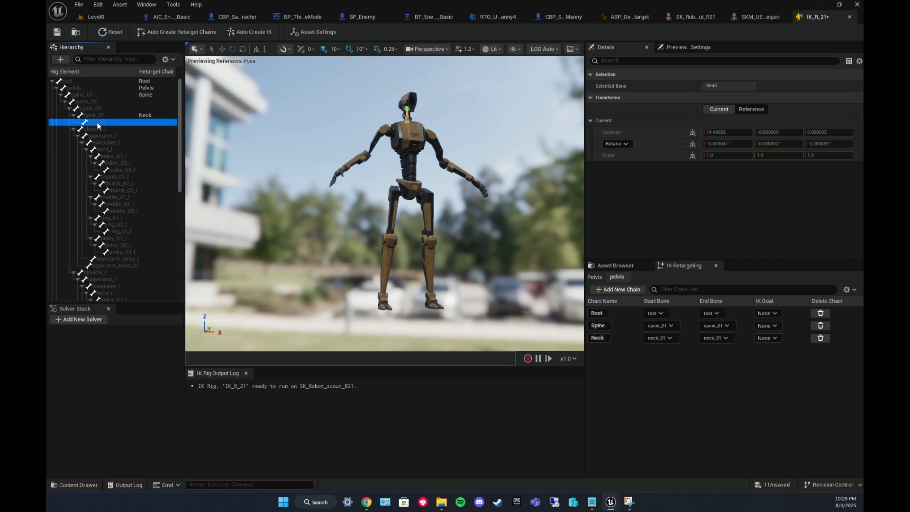
{"action": "left_click", "coordinate": [618, 290]}
{"action": "left_click", "coordinate": [413, 277]}
Filter the hierarchy for clavicle and add a retarget chain named LeftClavicle on clavicle_l.
{"action": "left_click", "coordinate": [120, 59]}
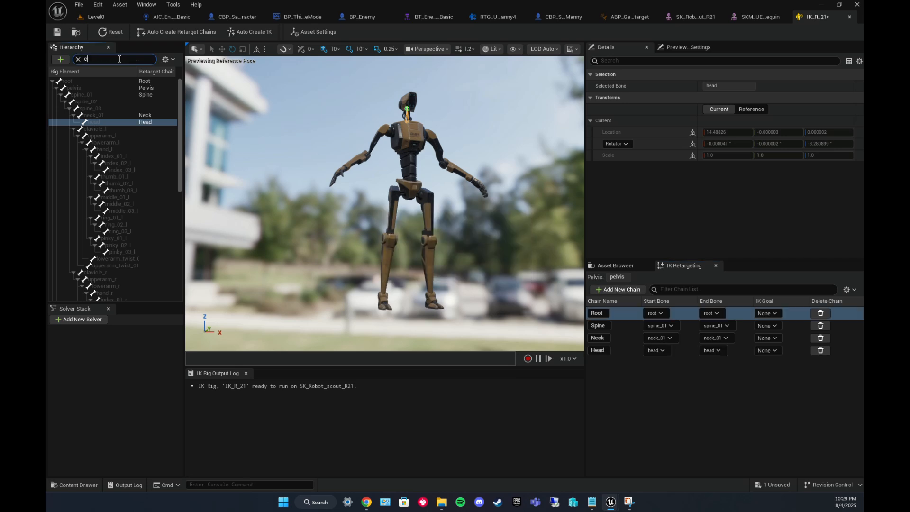
{"action": "type", "text": "cle"}
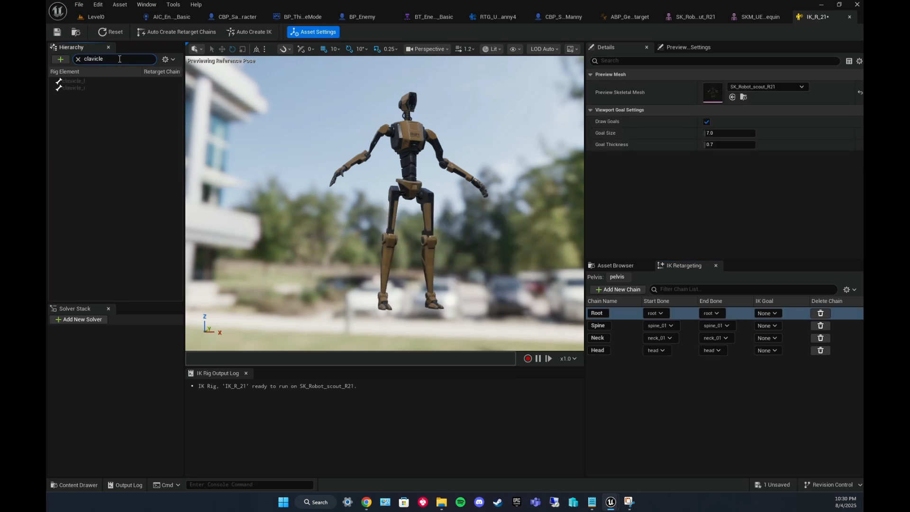
{"action": "left_click", "coordinate": [93, 81]}
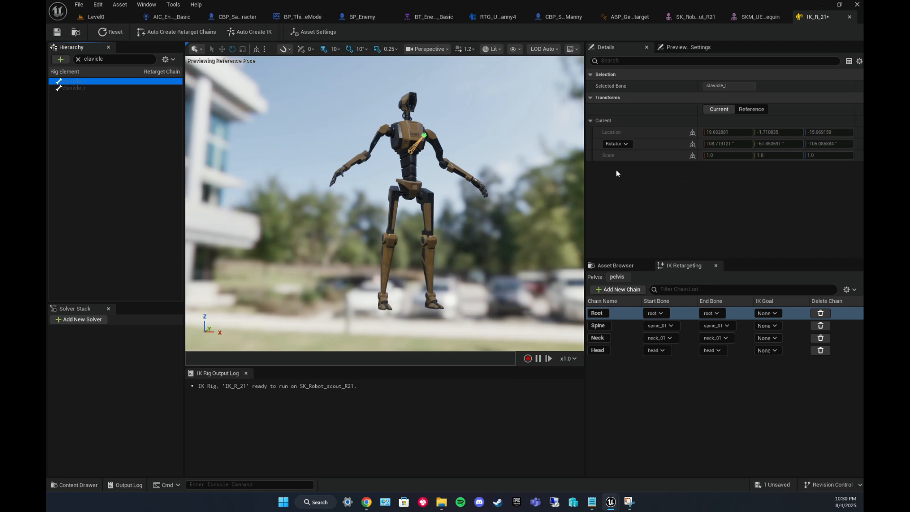
{"action": "left_click", "coordinate": [616, 291]}
{"action": "left_click", "coordinate": [489, 230]}
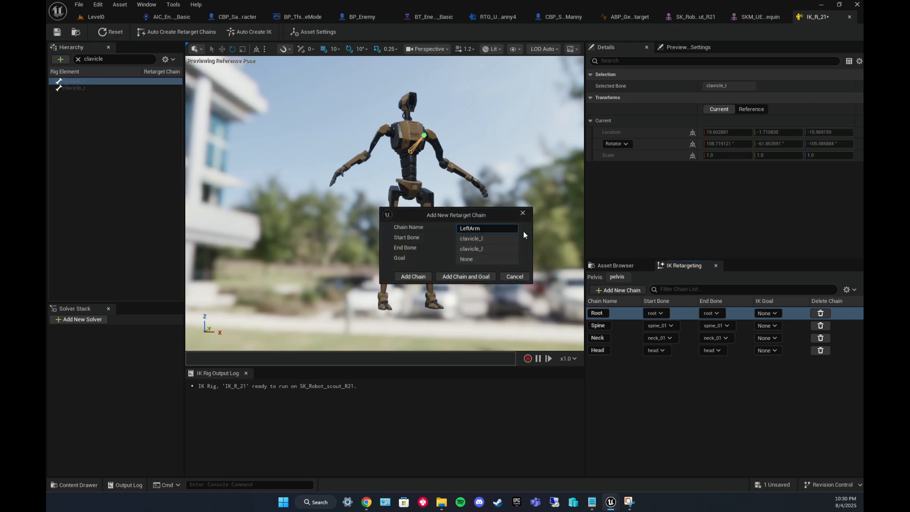
{"action": "type", "text": "Clavicle"}
{"action": "left_click", "coordinate": [413, 276]}
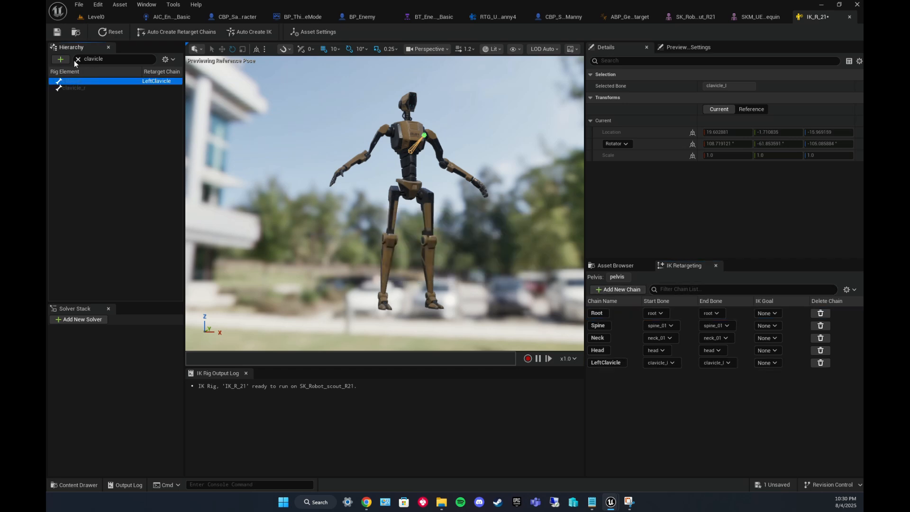
Add a retarget chain named RightArm on the clavicle_r bone.
{"action": "left_click", "coordinate": [83, 88]}
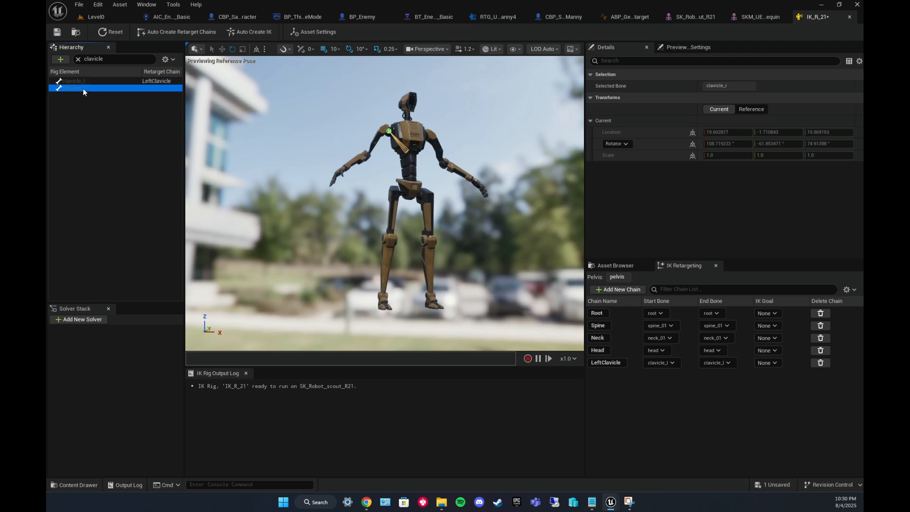
{"action": "left_click", "coordinate": [618, 289]}
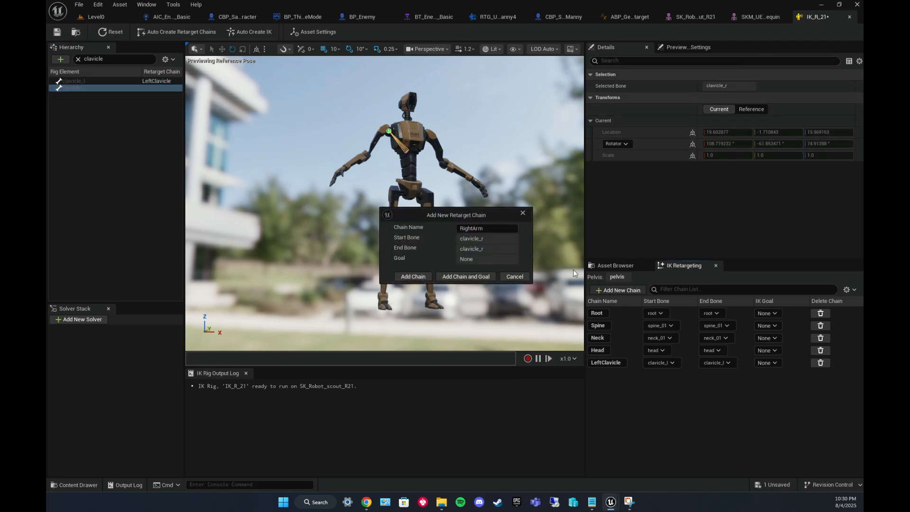
{"action": "left_click", "coordinate": [483, 229]}
{"action": "type", "text": "RightArm"}
{"action": "left_click", "coordinate": [418, 277]}
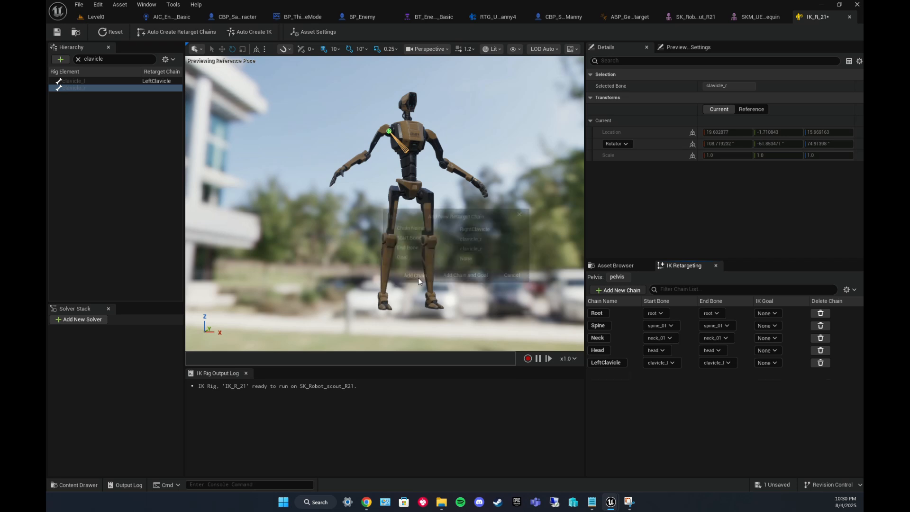
Filter the hierarchy for upperarm and add a LeftArm retarget chain starting at upperarm_l and ending at hand_l.
{"action": "left_click", "coordinate": [79, 60]}
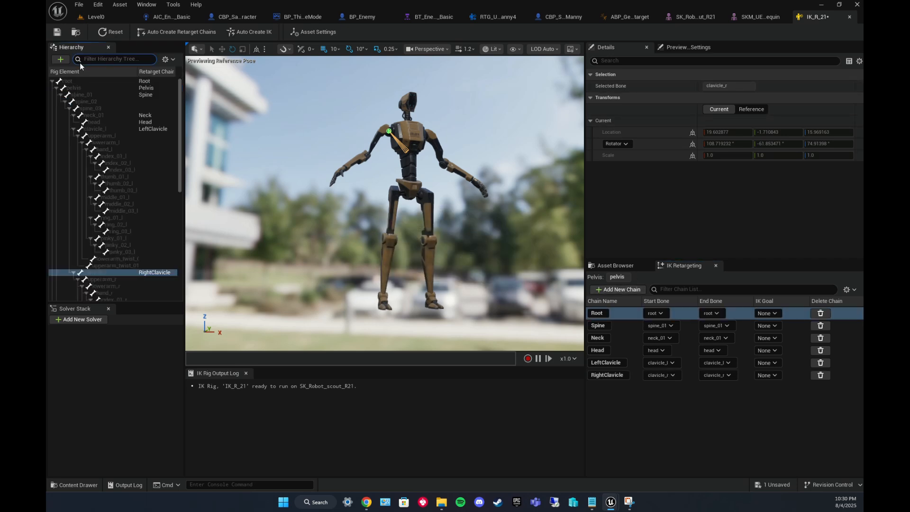
{"action": "type", "text": "upperarm"}
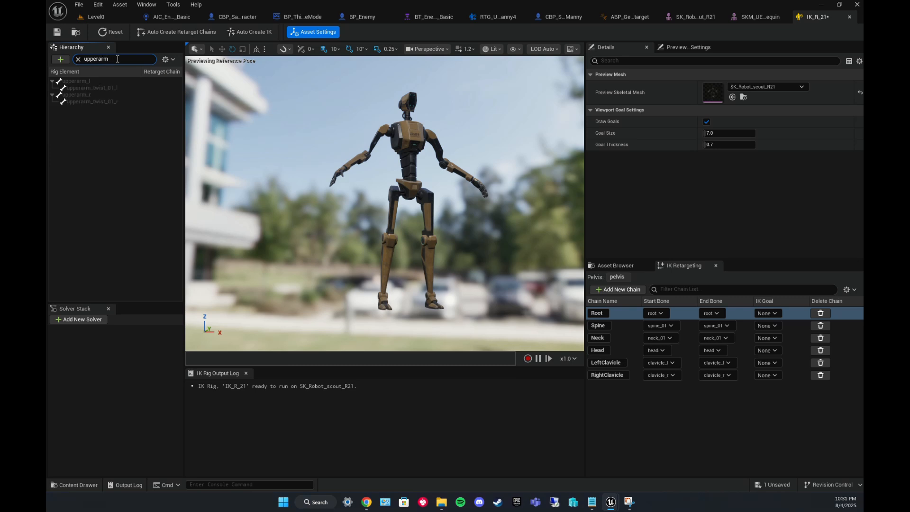
{"action": "left_click", "coordinate": [88, 81]}
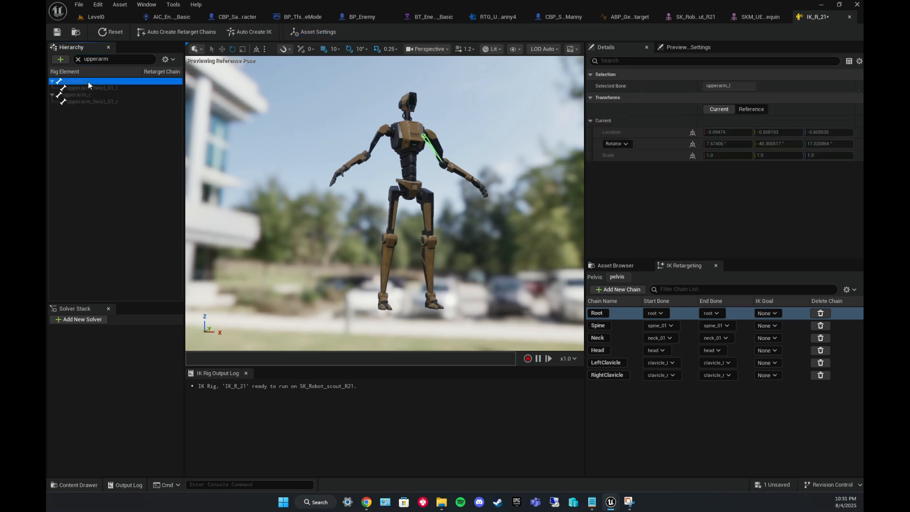
{"action": "left_click", "coordinate": [618, 290]}
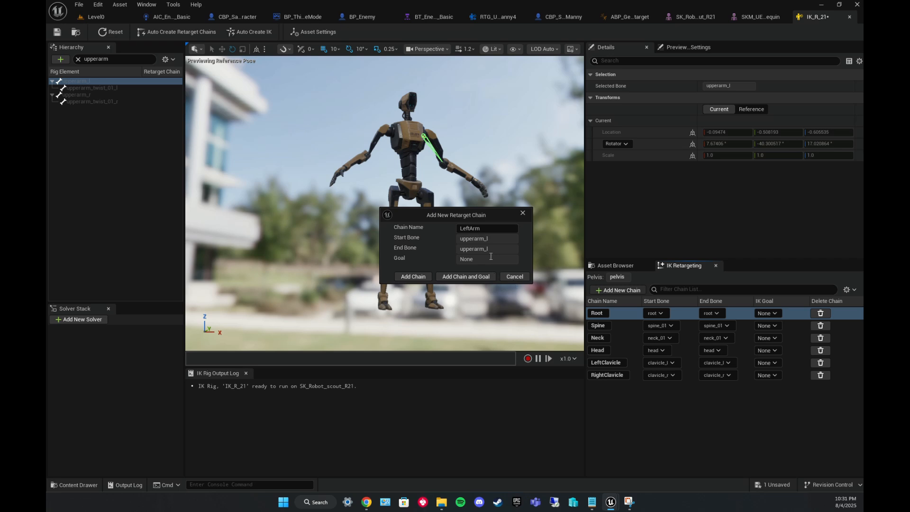
{"action": "left_click", "coordinate": [412, 277]}
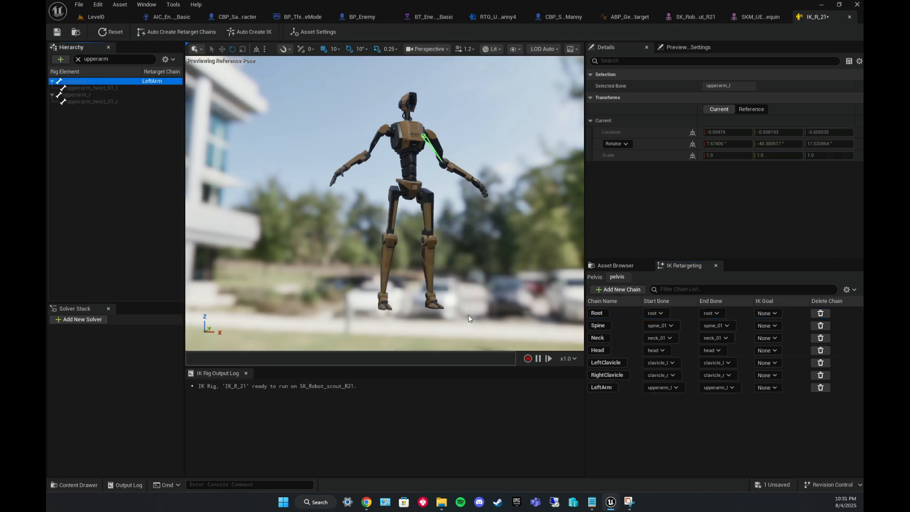
{"action": "left_click", "coordinate": [732, 388]}
{"action": "left_click", "coordinate": [754, 250]}
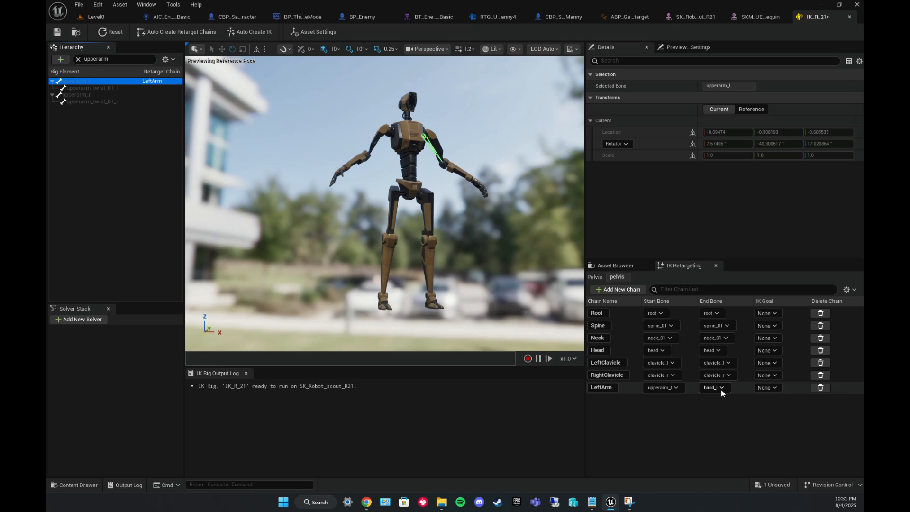
Add a RightArm retarget chain starting at upperarm_r and ending at hand_r.
{"action": "left_click", "coordinate": [81, 95]}
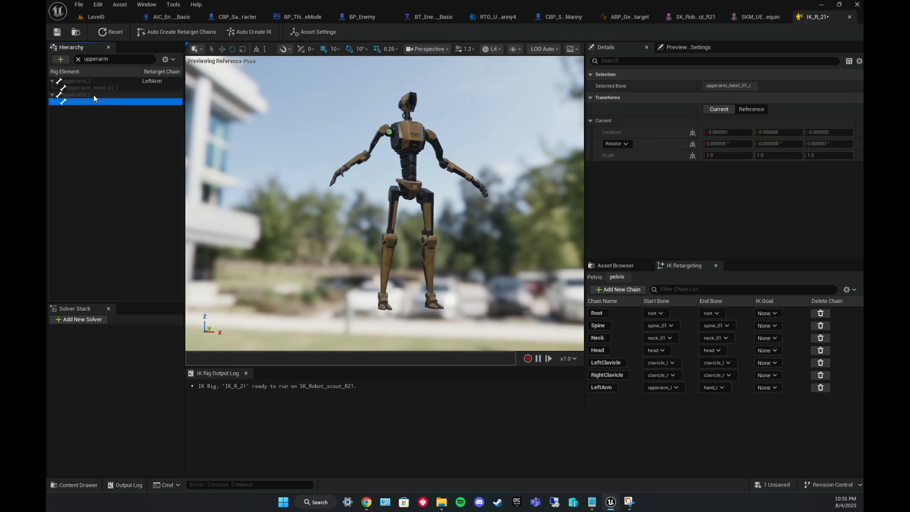
{"action": "left_click", "coordinate": [617, 290]}
{"action": "left_click", "coordinate": [414, 276]}
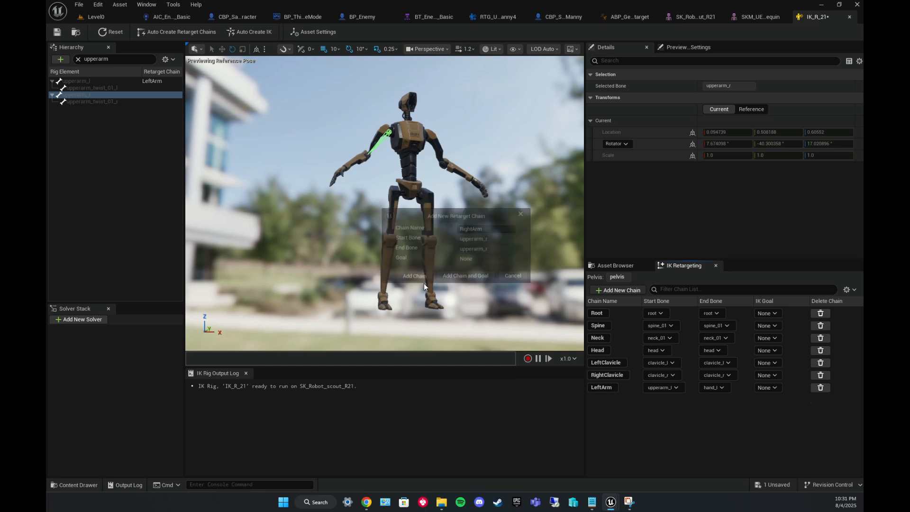
{"action": "left_click", "coordinate": [727, 400]}
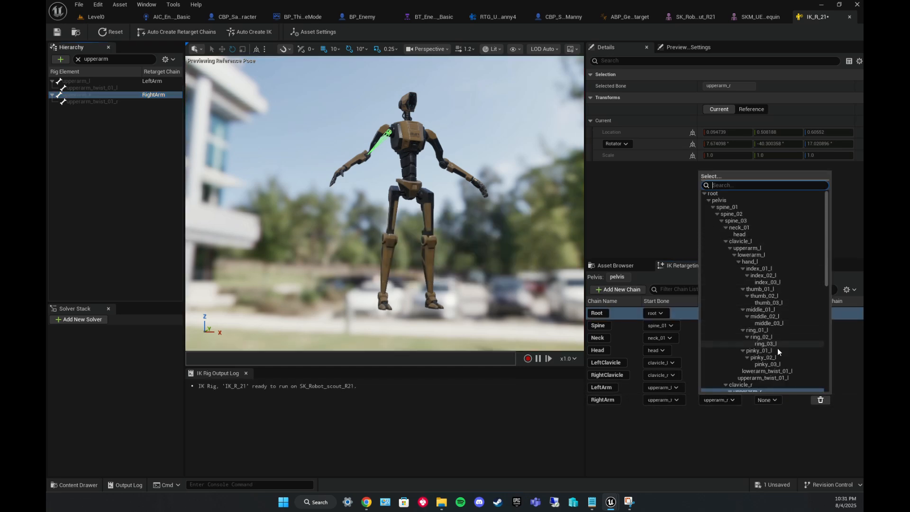
{"action": "scroll", "coordinate": [776, 356], "scroll_direction": "down", "scroll_amount": 3}
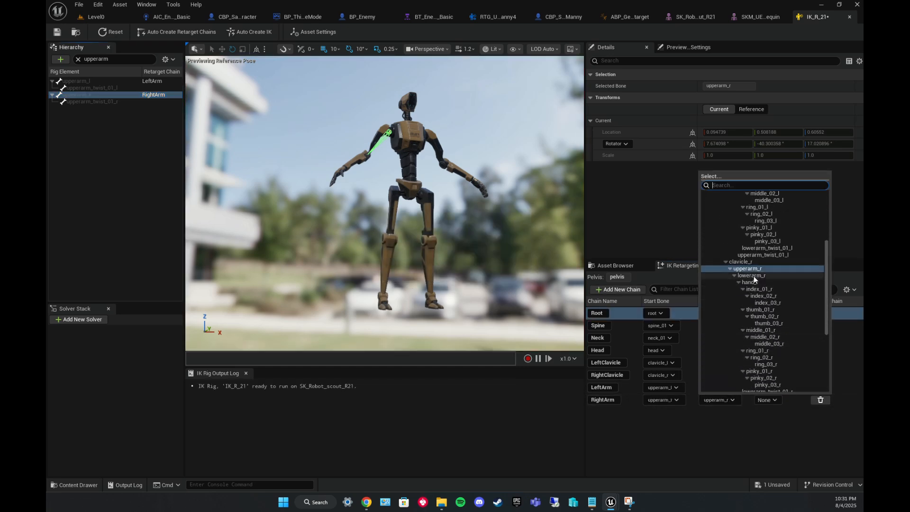
{"action": "left_click", "coordinate": [752, 282]}
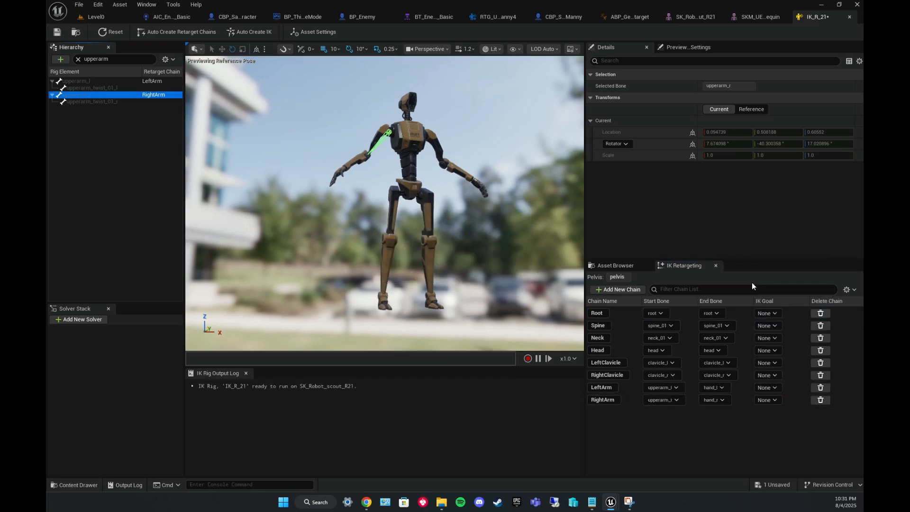
Filter the hierarchy for thigh and add a LeftLeg retarget chain from thigh_l ending at ball_l.
{"action": "left_click", "coordinate": [79, 59]}
{"action": "left_click", "coordinate": [119, 60]}
{"action": "type", "text": "thigh"}
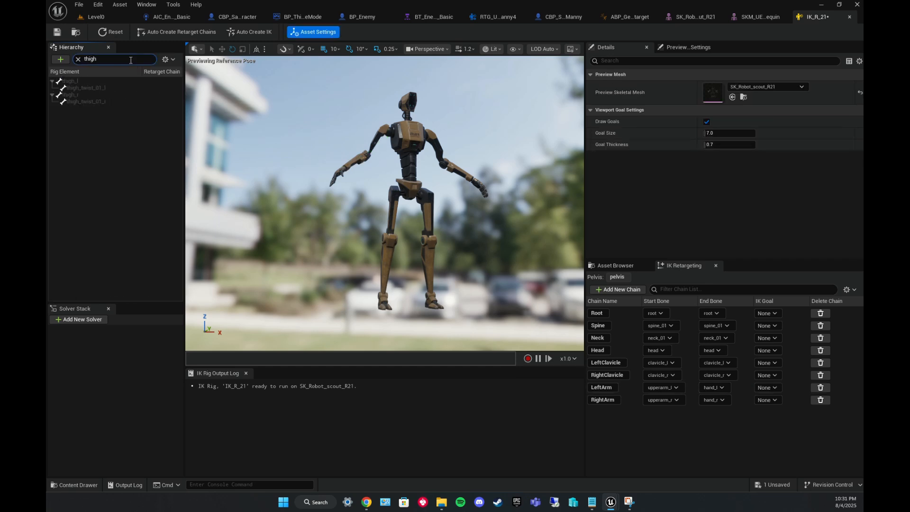
{"action": "left_click", "coordinate": [84, 81]}
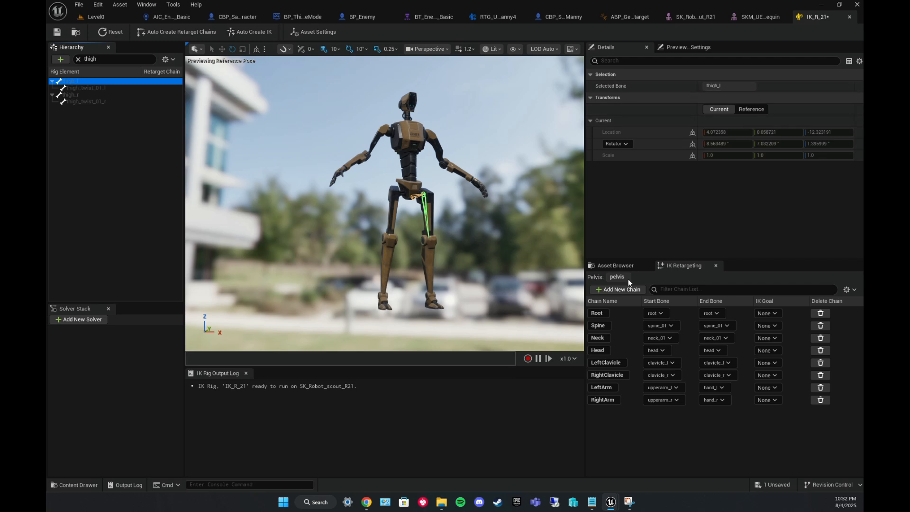
{"action": "left_click", "coordinate": [617, 290]}
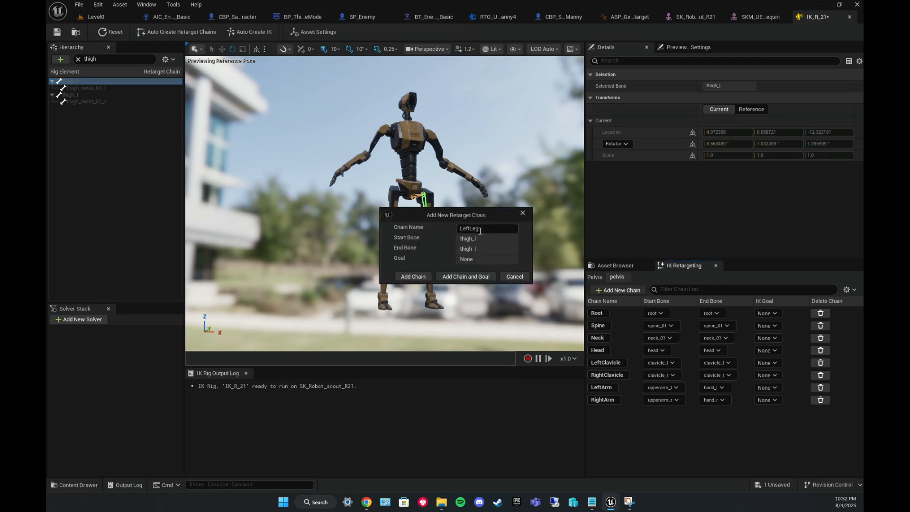
{"action": "left_click", "coordinate": [424, 278]}
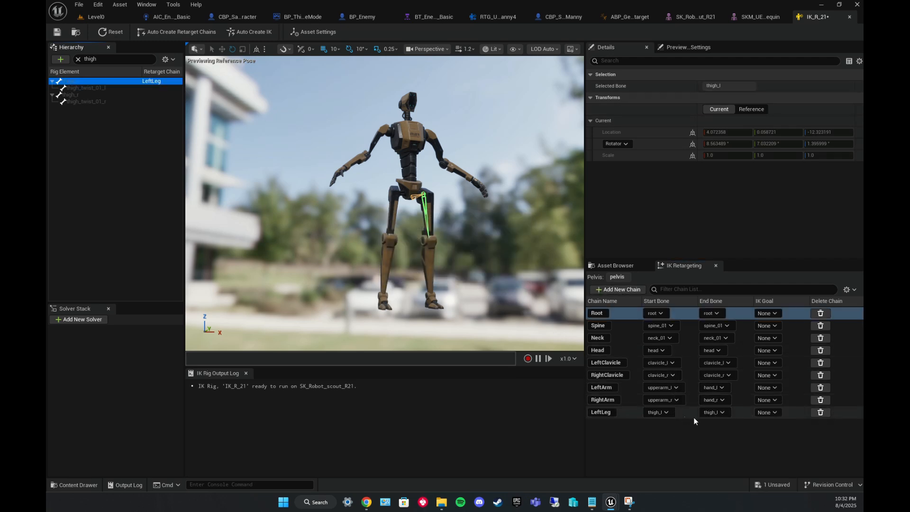
{"action": "left_click", "coordinate": [721, 412]}
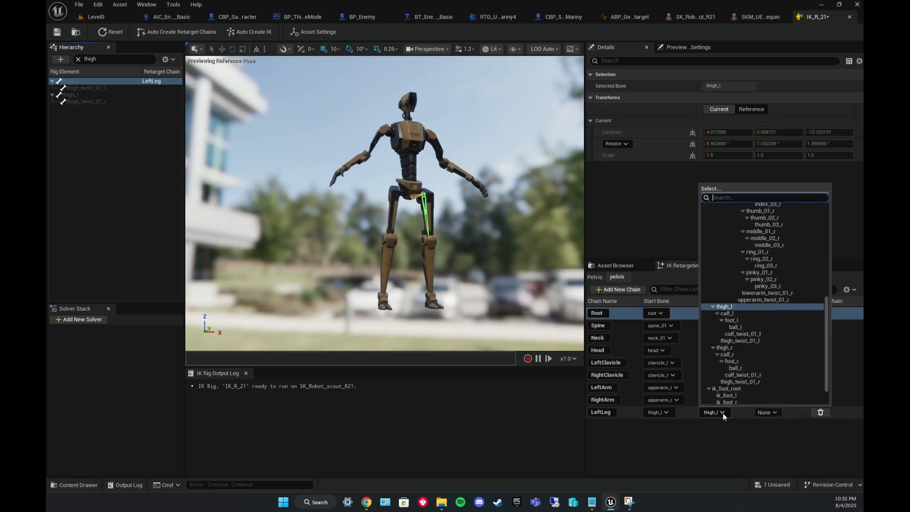
{"action": "left_click", "coordinate": [740, 328]}
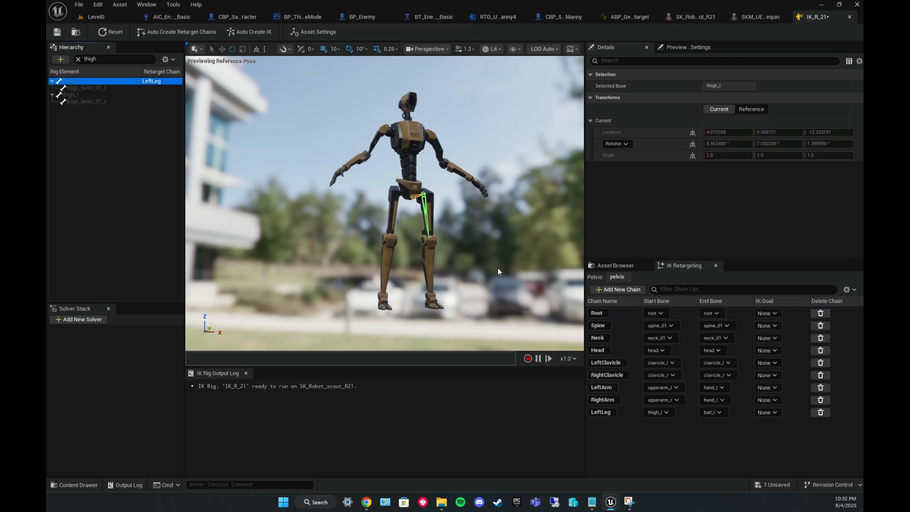
Add a RightLeg retarget chain from thigh_r ending at ball_r.
{"action": "left_click", "coordinate": [74, 97]}
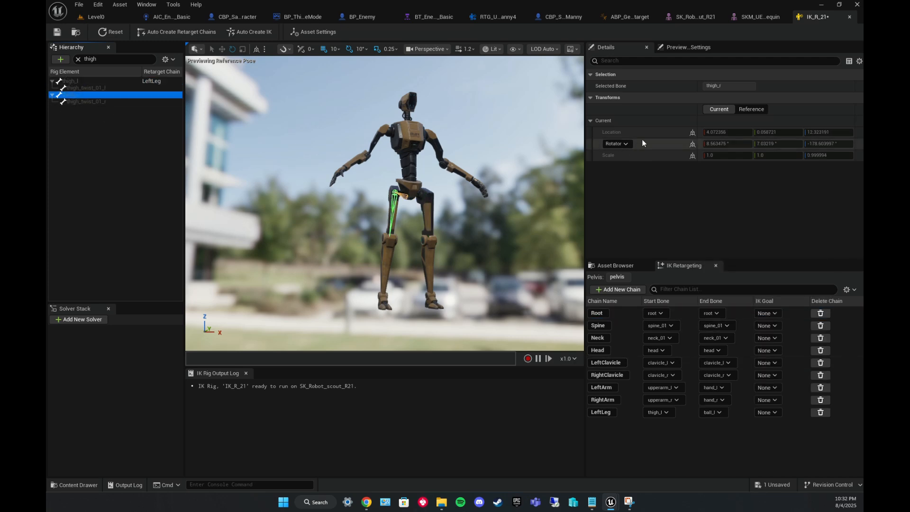
{"action": "left_click", "coordinate": [608, 290]}
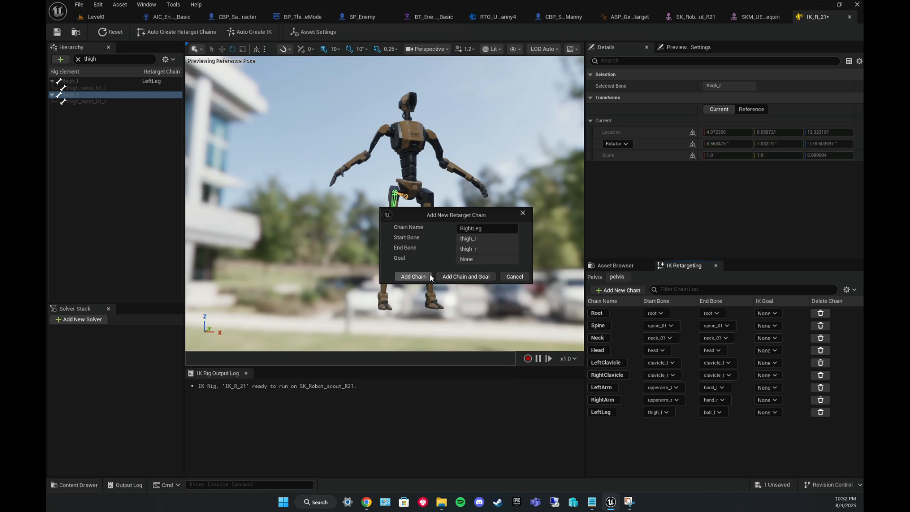
{"action": "left_click", "coordinate": [413, 276]}
{"action": "left_click", "coordinate": [721, 426]}
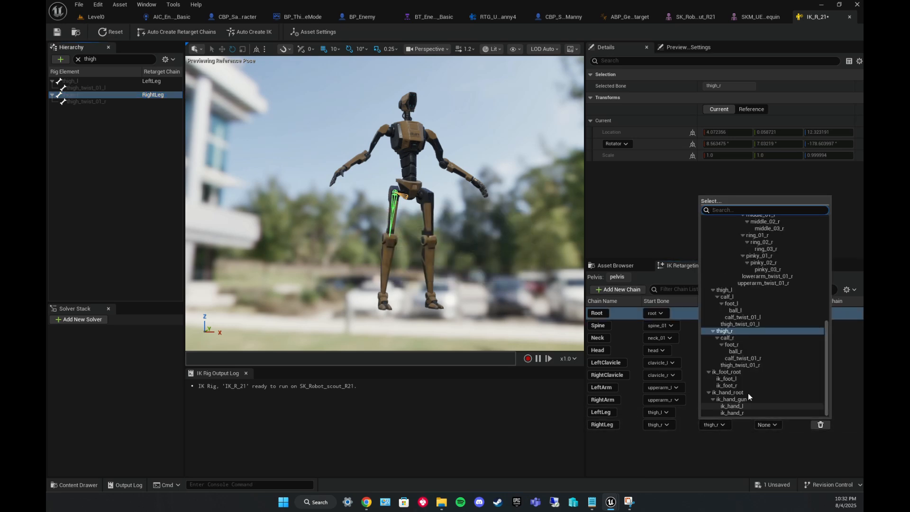
{"action": "left_click", "coordinate": [740, 352]}
Create an IK Retargeter asset in the Robot_scout_R_21 folder named RTG_UEFN_R21.
{"action": "right_click", "coordinate": [503, 368]}
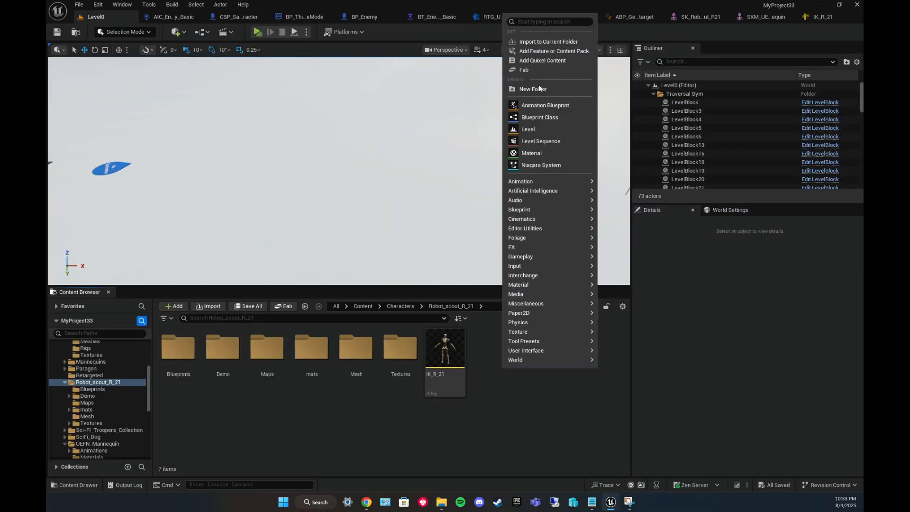
{"action": "left_click", "coordinate": [548, 23]}
{"action": "type", "text": "ik"}
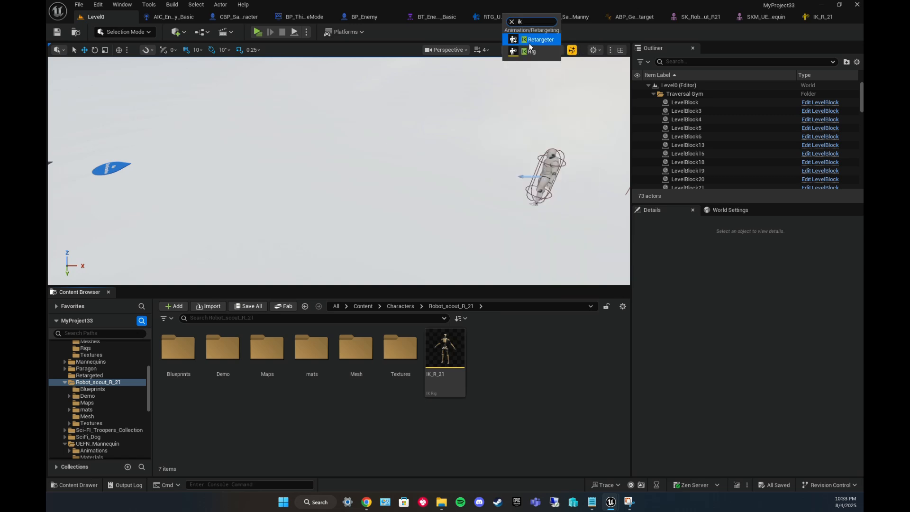
{"action": "left_click", "coordinate": [530, 41]}
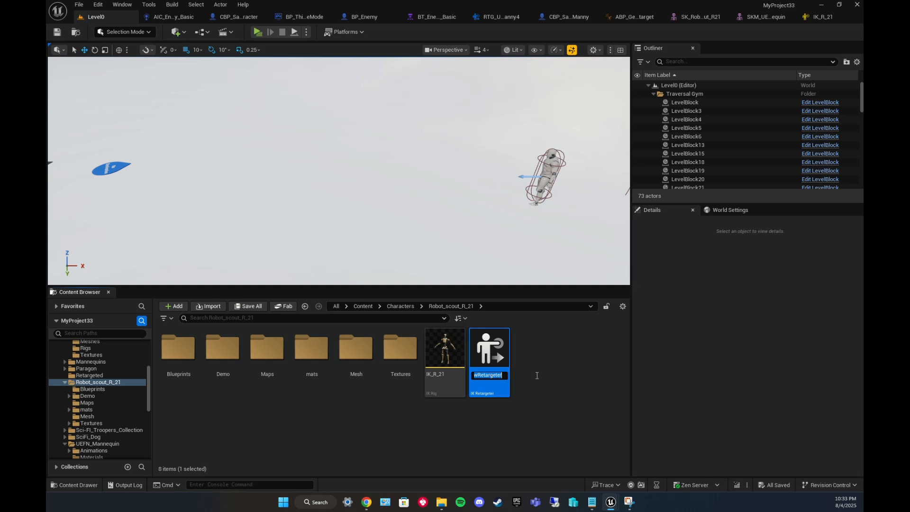
{"action": "type", "text": "RTG_UE"}
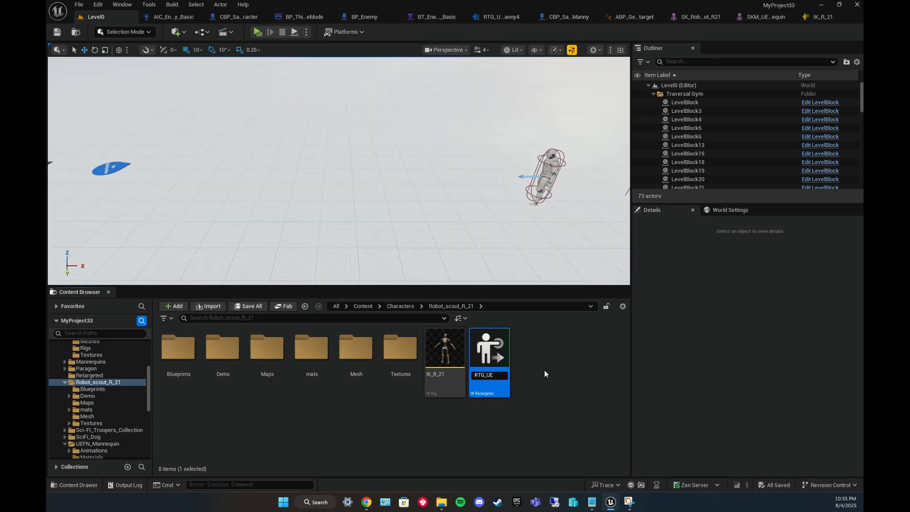
{"action": "type", "text": "FN_R21"}
{"action": "key", "text": "Return"}
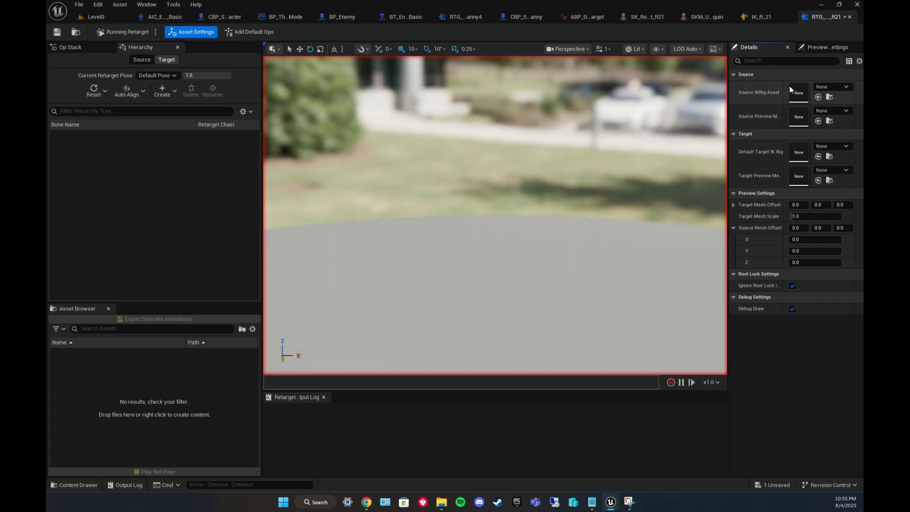
Set the retargeter's source IK Rig to IK_UEFN_Mannequin and the default target IK Rig to IK_R_21.
{"action": "left_click", "coordinate": [838, 88]}
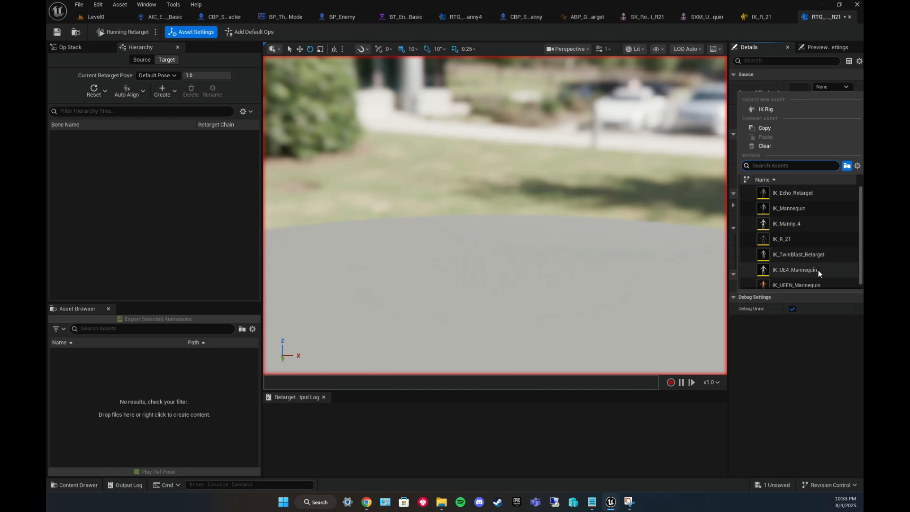
{"action": "left_click", "coordinate": [803, 284]}
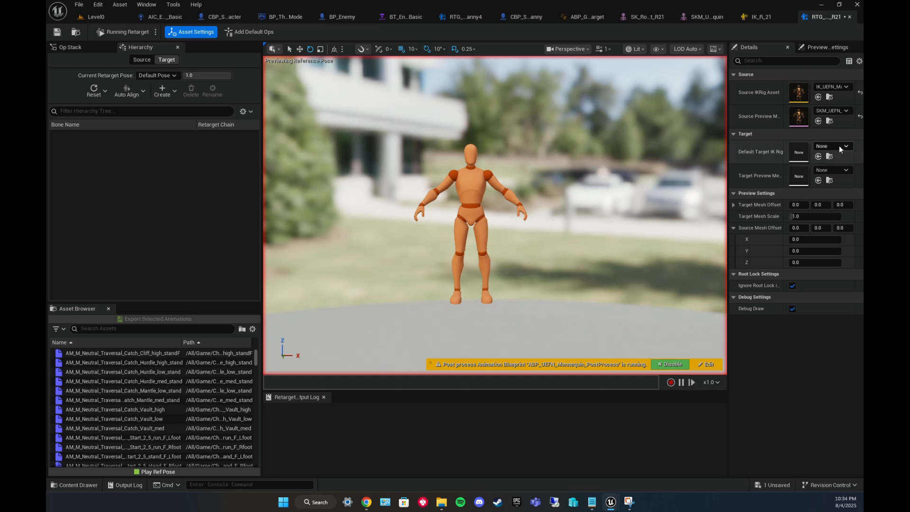
{"action": "left_click", "coordinate": [847, 147]}
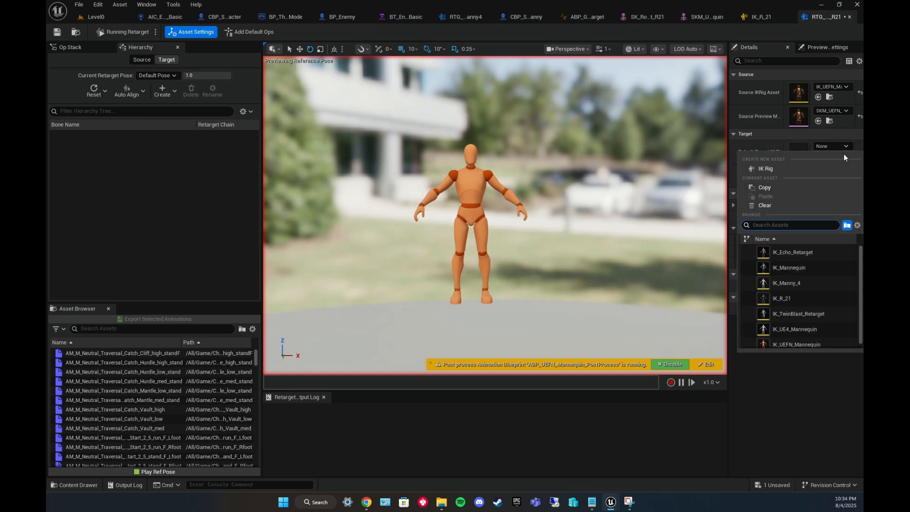
{"action": "left_click", "coordinate": [790, 298]}
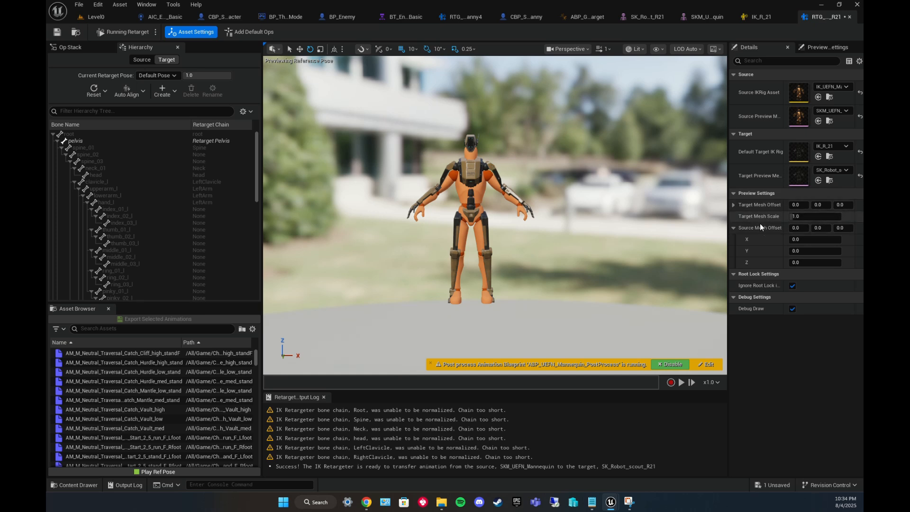
Set the target mesh offset X to 150 so the two characters stand apart.
{"action": "left_click", "coordinate": [799, 205]}
{"action": "type", "text": "1"}
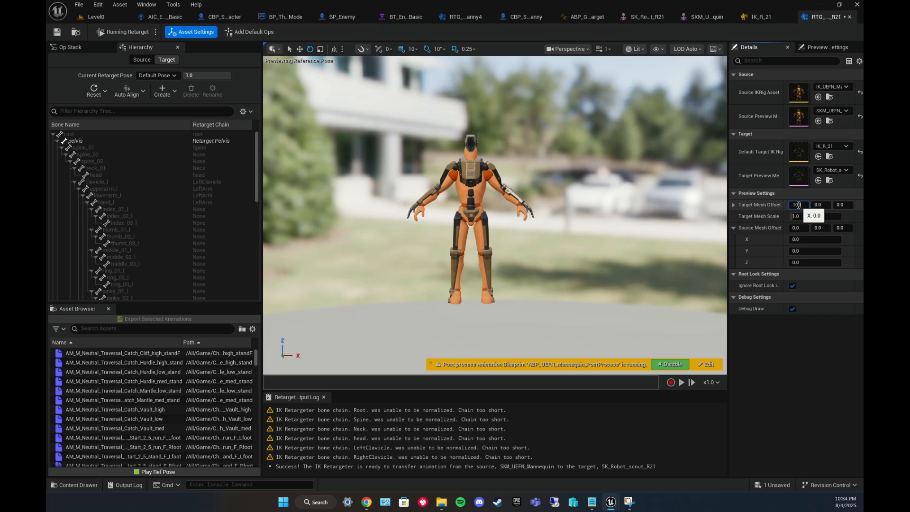
{"action": "key", "text": "Return"}
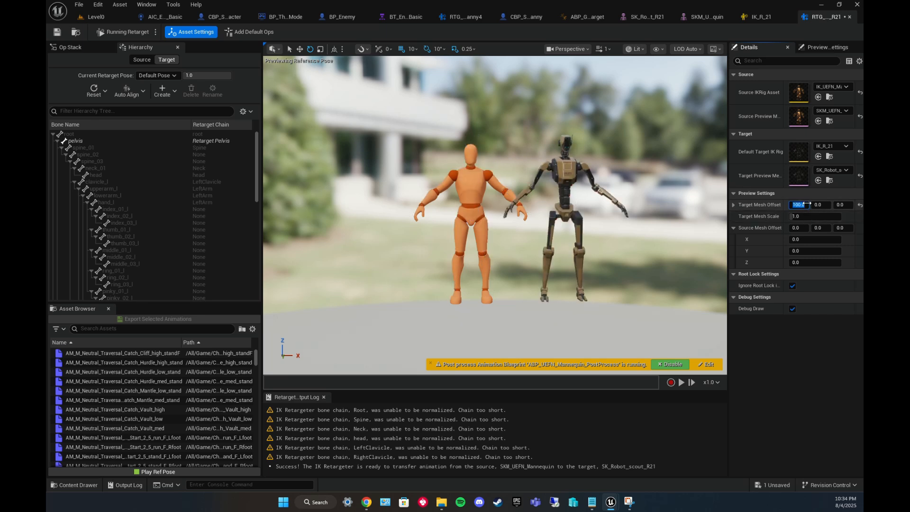
{"action": "type", "text": "150"}
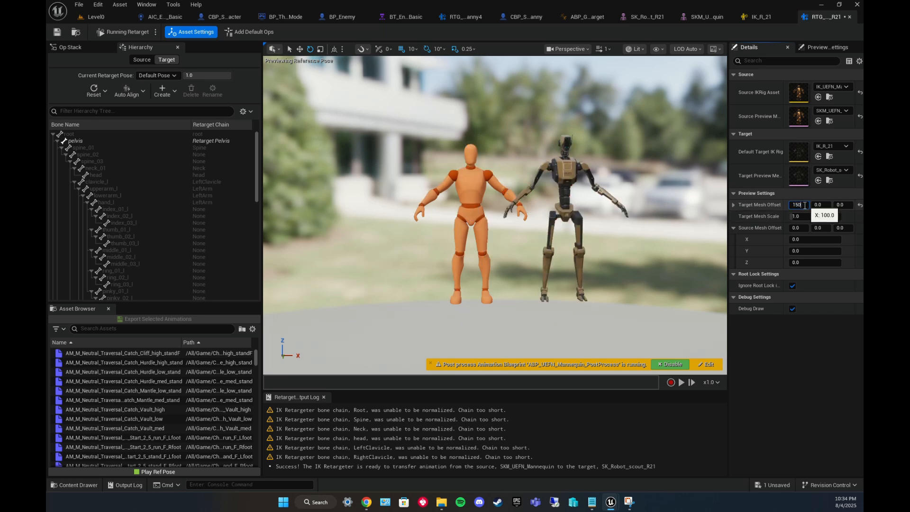
{"action": "key", "text": "Return"}
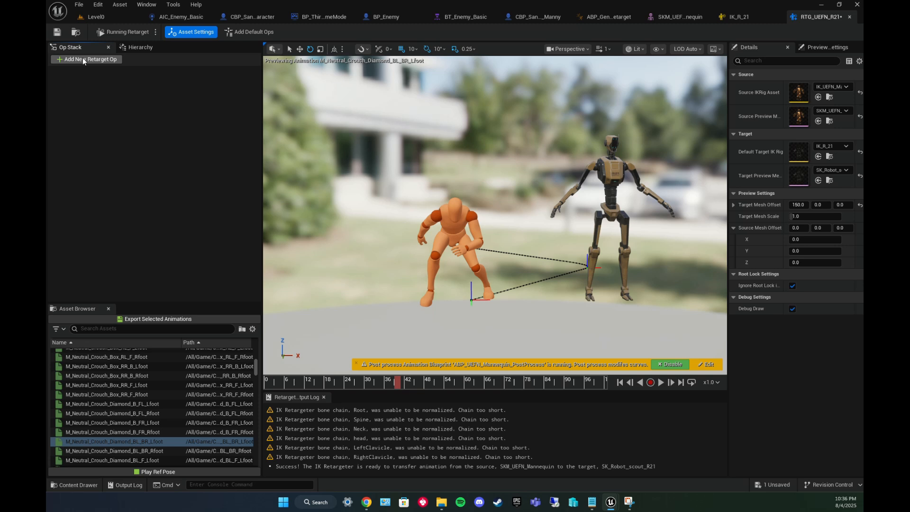
Add a Pelvis Motion operation to the retargeter's op stack.
{"action": "left_click", "coordinate": [88, 59]}
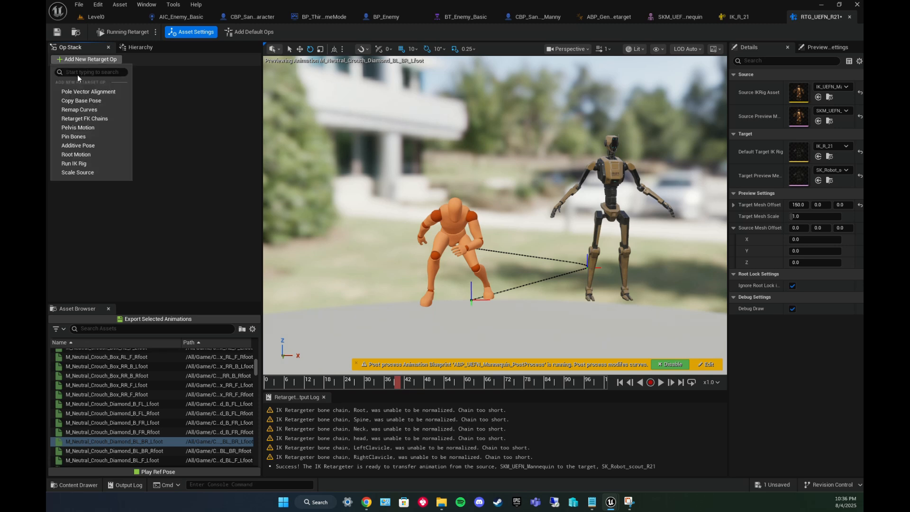
{"action": "left_click", "coordinate": [88, 128]}
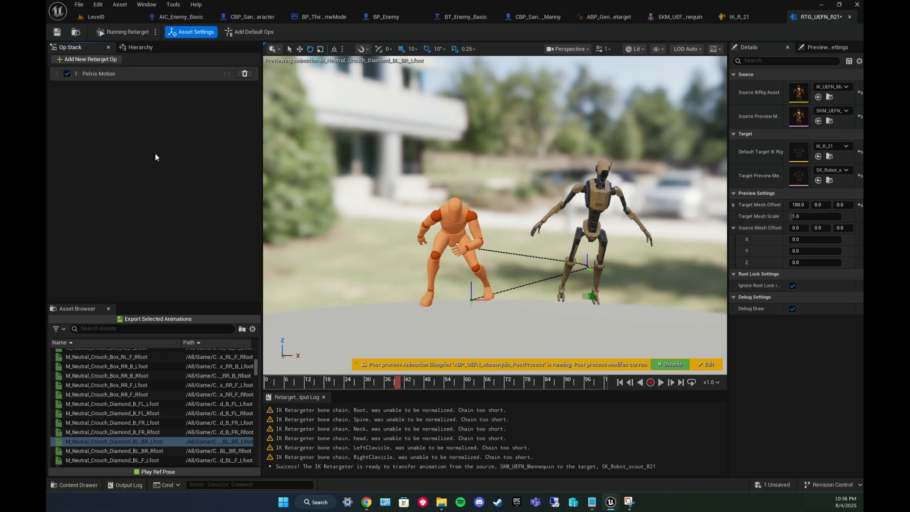
{"action": "left_click", "coordinate": [88, 59]}
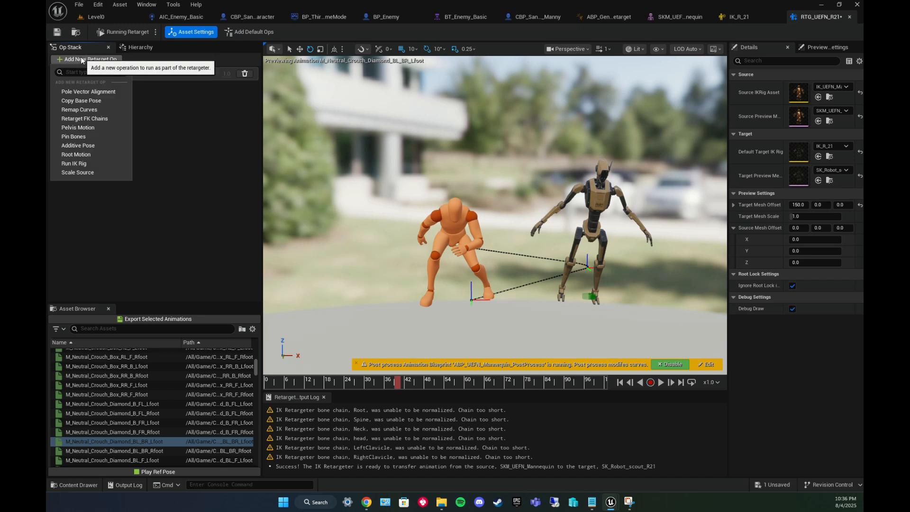
Add Retarget FK Chains and Remap Curves operations to the retargeter's op stack.
{"action": "left_click", "coordinate": [89, 120]}
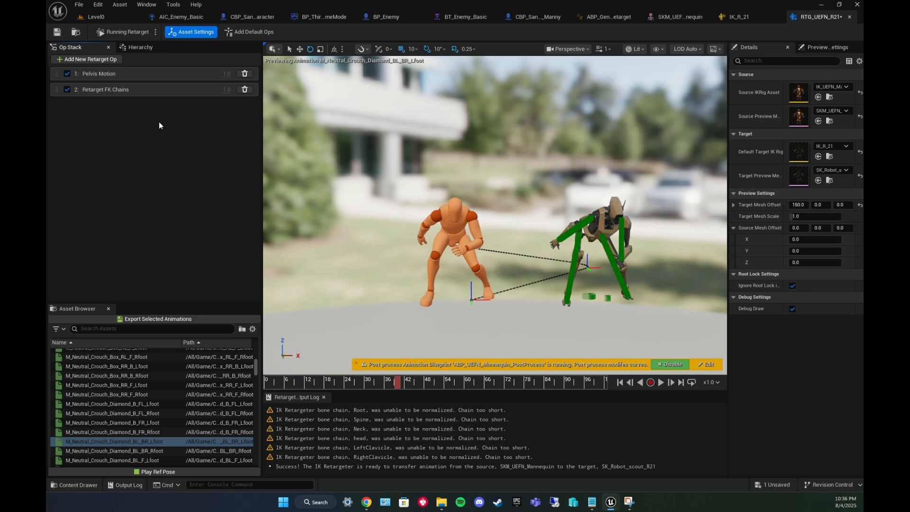
{"action": "left_click", "coordinate": [75, 59]}
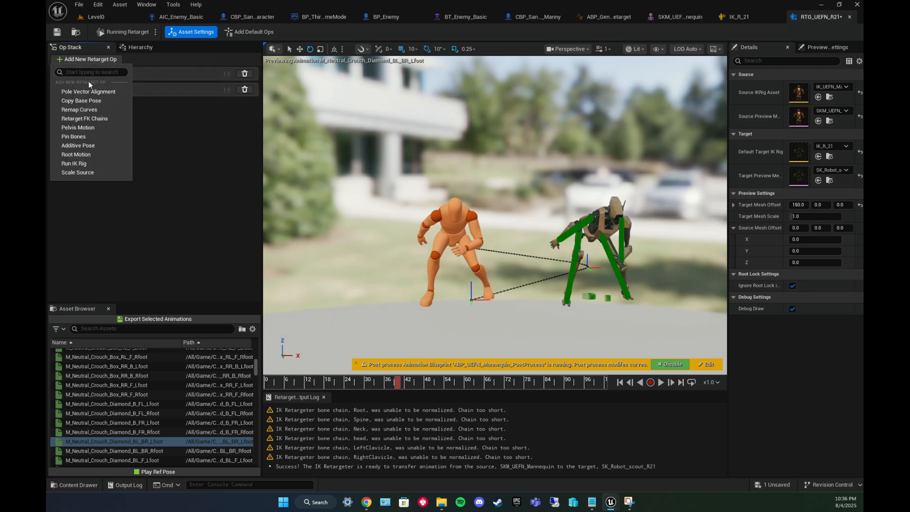
{"action": "left_click", "coordinate": [87, 111]}
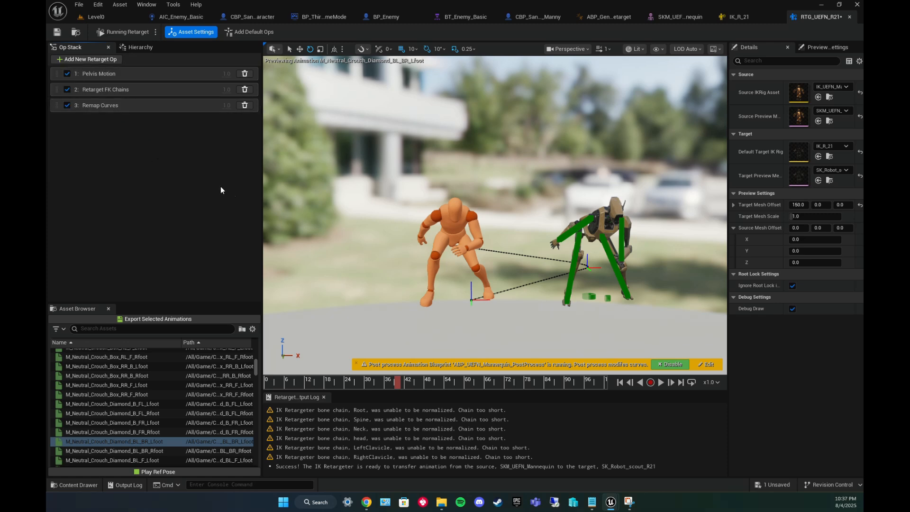
Preview crouch and jump animations on the retargeter to check how the robot follows the mannequin.
{"action": "left_click", "coordinate": [121, 441]}
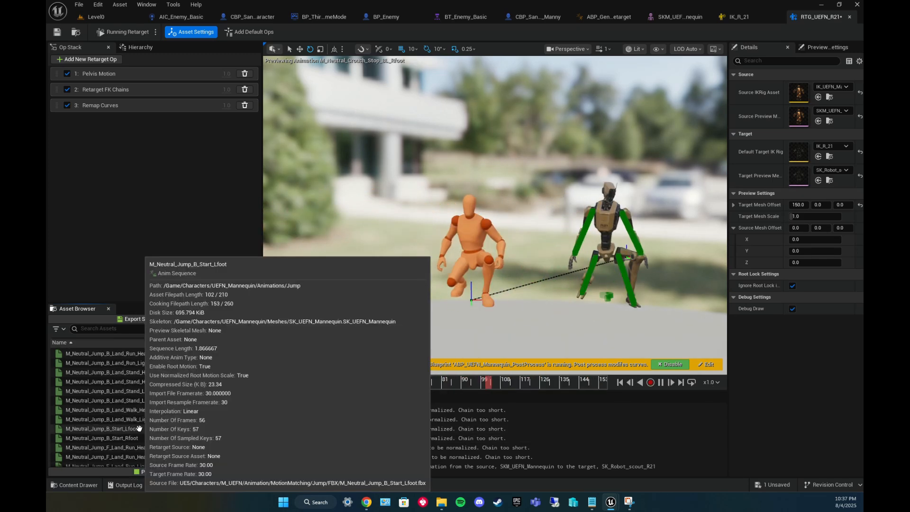
{"action": "scroll", "coordinate": [142, 429], "scroll_direction": "down", "scroll_amount": 6}
{"action": "scroll", "coordinate": [155, 428], "scroll_direction": "down", "scroll_amount": 4}
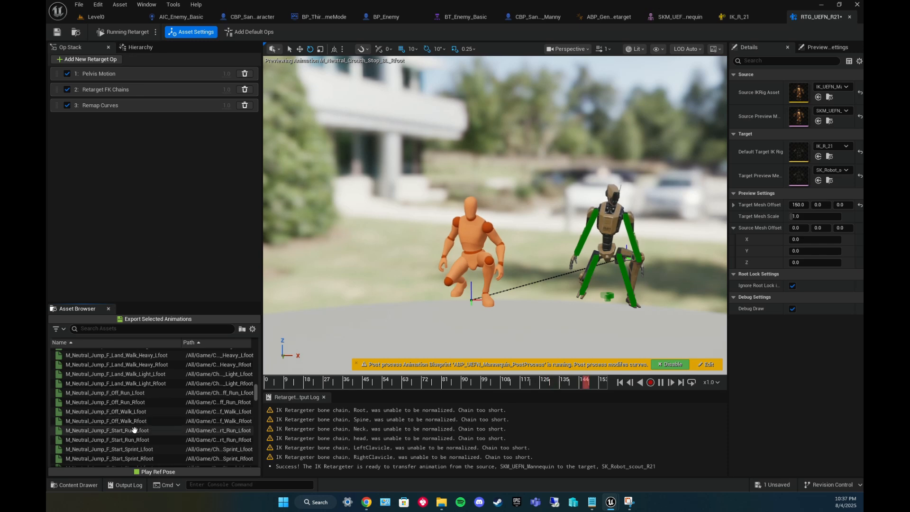
{"action": "left_click", "coordinate": [153, 431]}
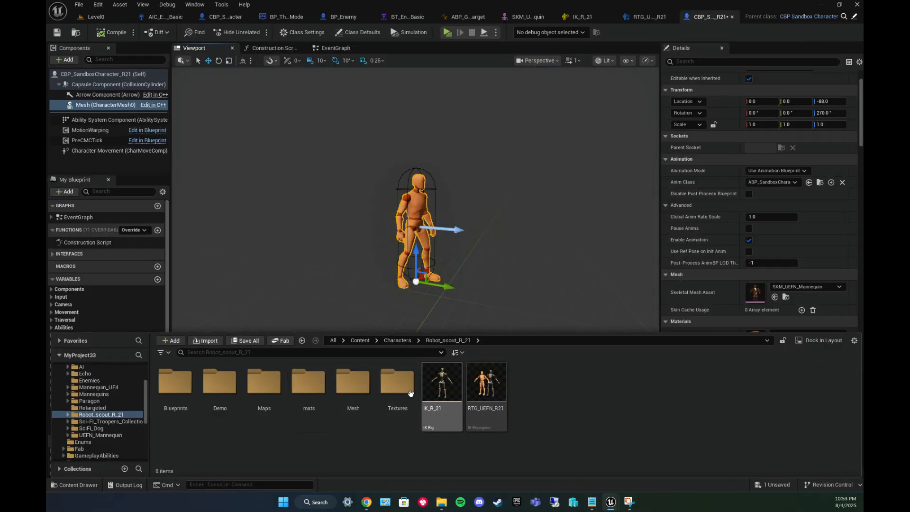
Attach SK_Robot_scout_R21 as a child skeletal mesh component under the Mesh component of CBP_SandboxCharacter_R21.
{"action": "double_click", "coordinate": [353, 383]}
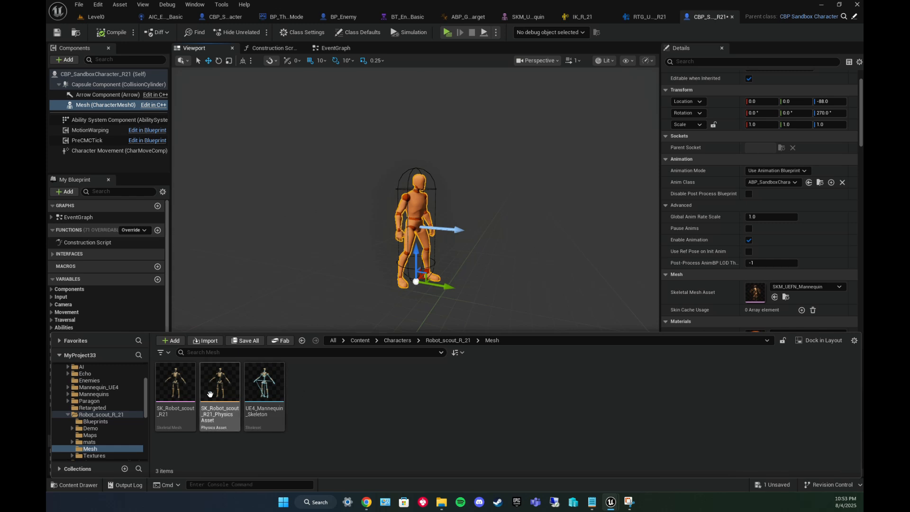
{"action": "left_click_drag", "start_coordinate": [182, 393], "coordinate": [119, 106]}
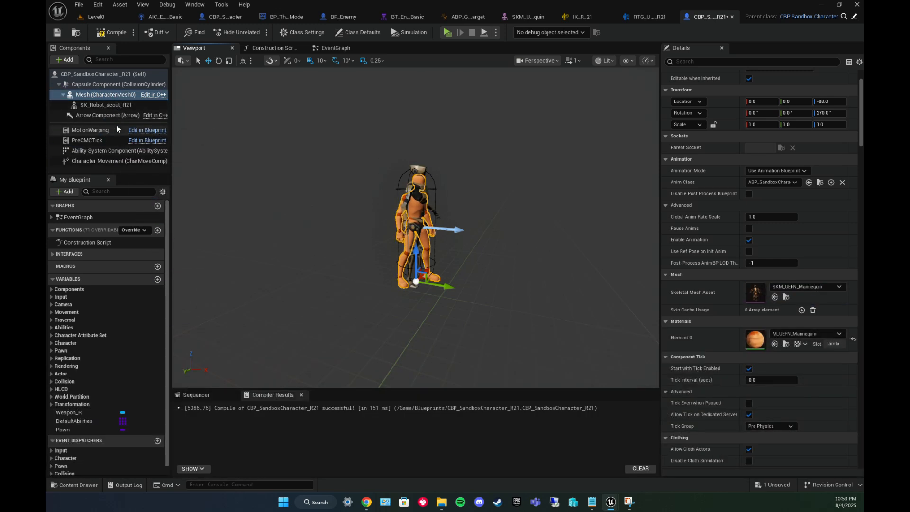
Hide the original Mesh component by turning off its Visible setting, and compile the blueprint.
{"action": "left_click", "coordinate": [108, 105]}
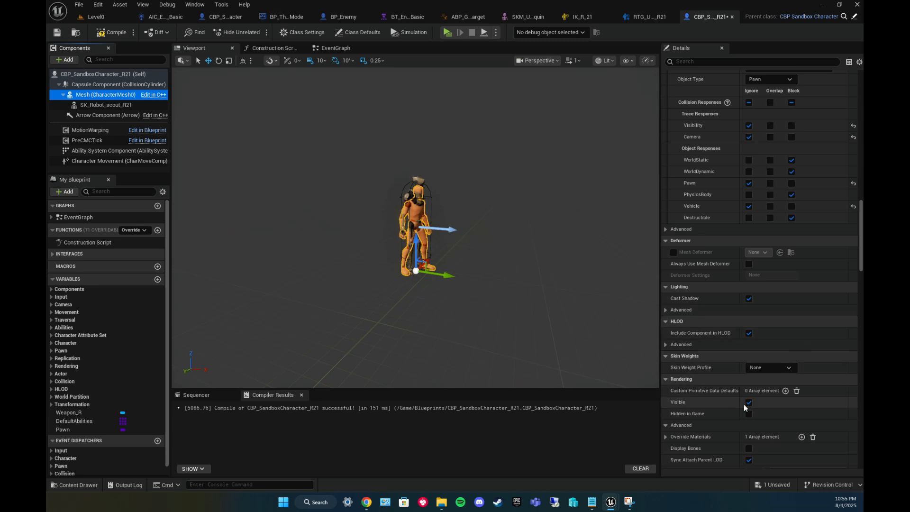
{"action": "scroll", "coordinate": [749, 404], "scroll_direction": "down", "scroll_amount": 4}
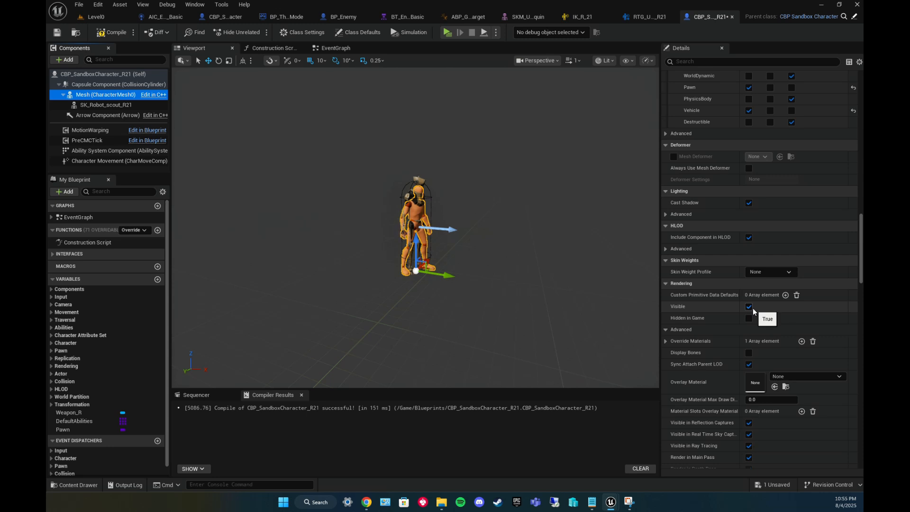
{"action": "left_click", "coordinate": [752, 308]}
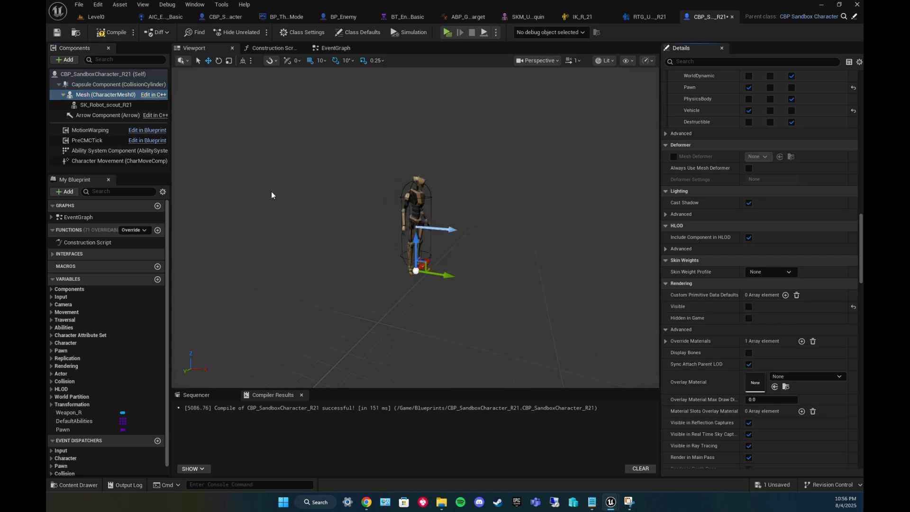
{"action": "left_click", "coordinate": [116, 33]}
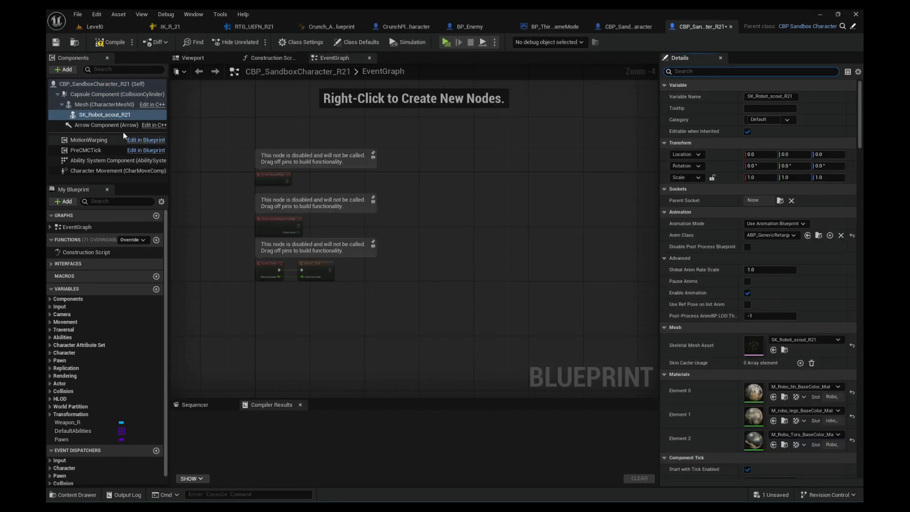
Add a component tag RTG_UEFN_R21 to the SK_Robot_scout_R21 component.
{"action": "left_click", "coordinate": [106, 120]}
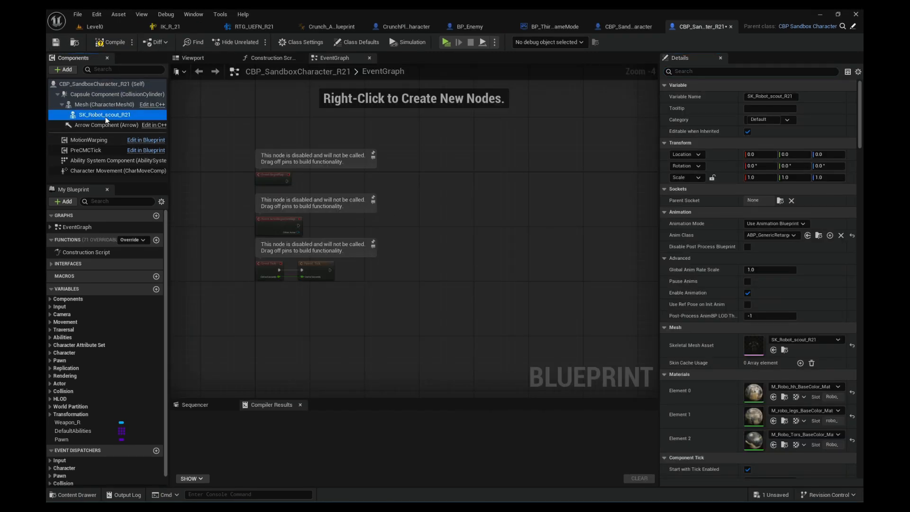
{"action": "left_click", "coordinate": [704, 71]}
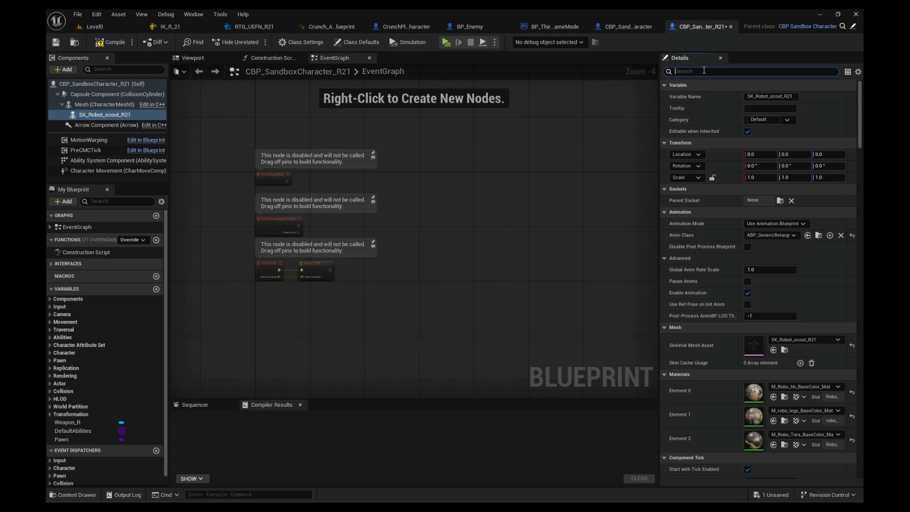
{"action": "type", "text": "tag"}
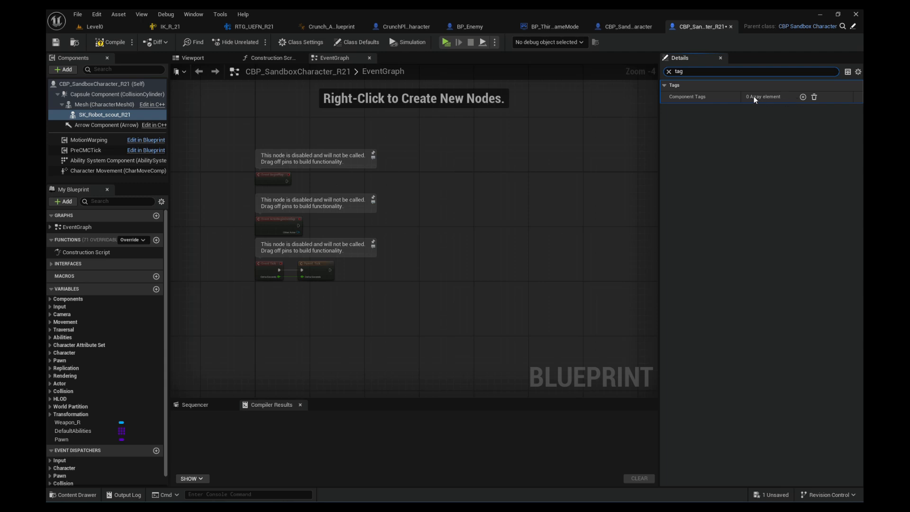
{"action": "left_click", "coordinate": [803, 96]}
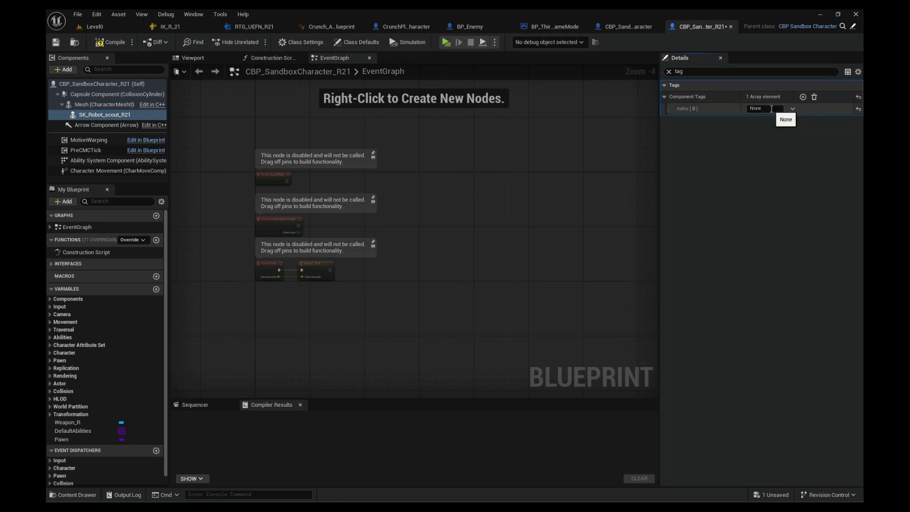
{"action": "left_click", "coordinate": [766, 109]}
{"action": "type", "text": "RTG_UEFN_R21"}
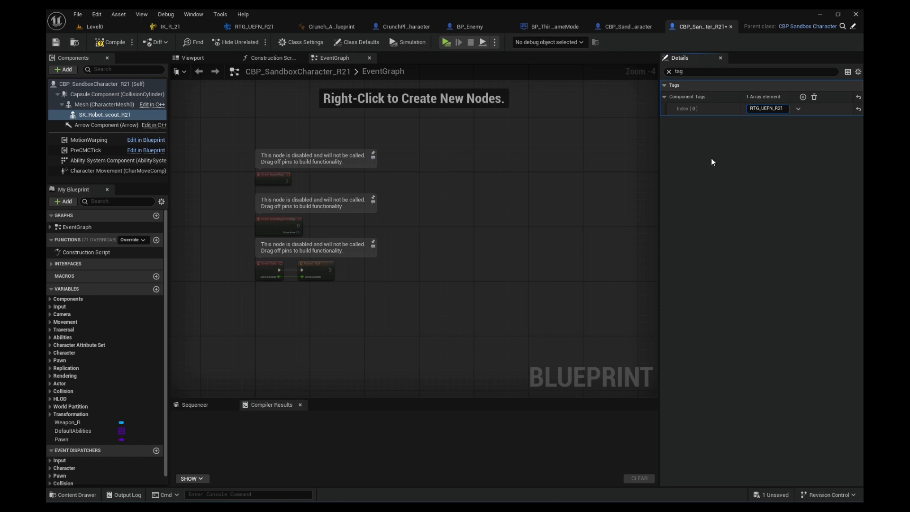
{"action": "key", "text": "Return"}
{"action": "left_click", "coordinate": [718, 168]}
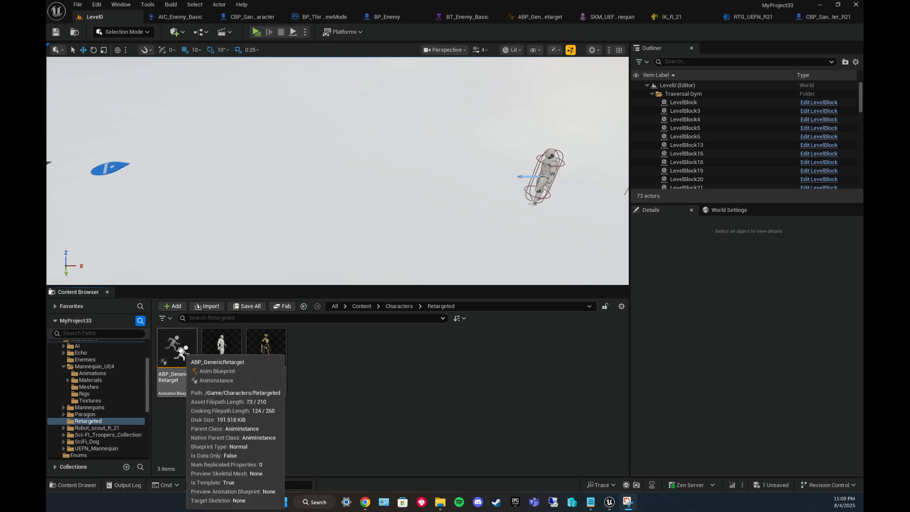
In ABP_GenericRetarget, add an IK Retargeter Map entry mapping key RTG_UEFN_R21 to the RTG_UEFN_R21 retargeter, and compile and save.
{"action": "double_click", "coordinate": [179, 350]}
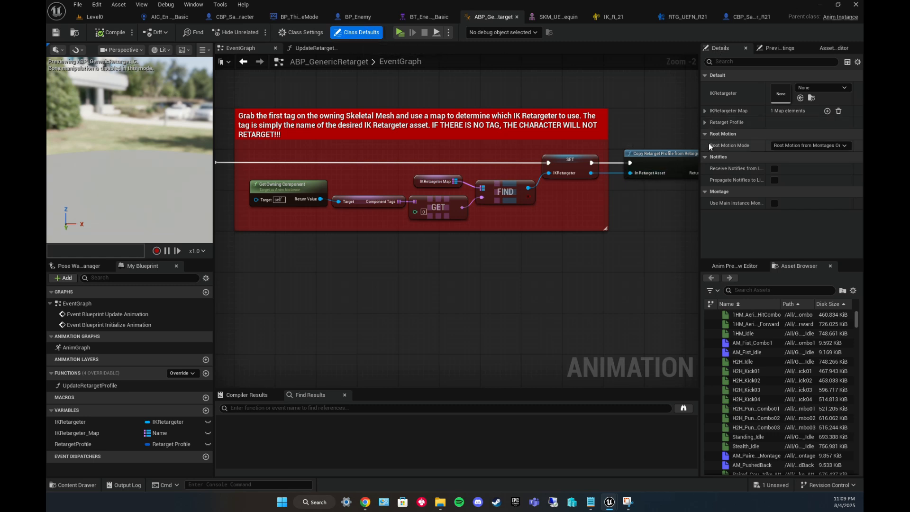
{"action": "left_click", "coordinate": [705, 110]}
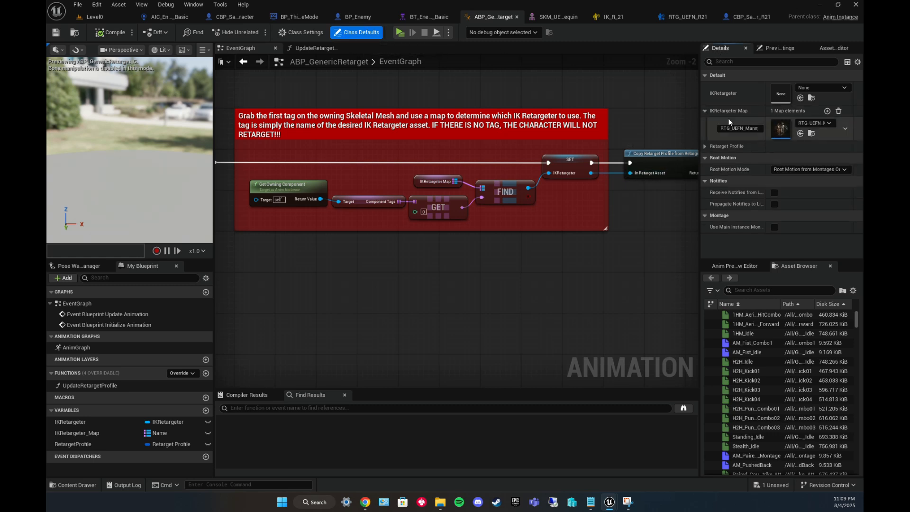
{"action": "left_click", "coordinate": [828, 112]}
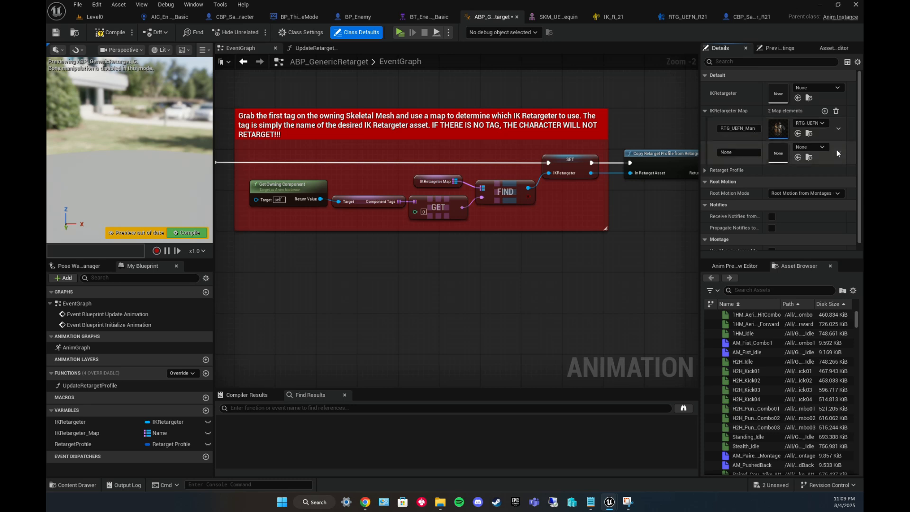
{"action": "left_click", "coordinate": [810, 147]}
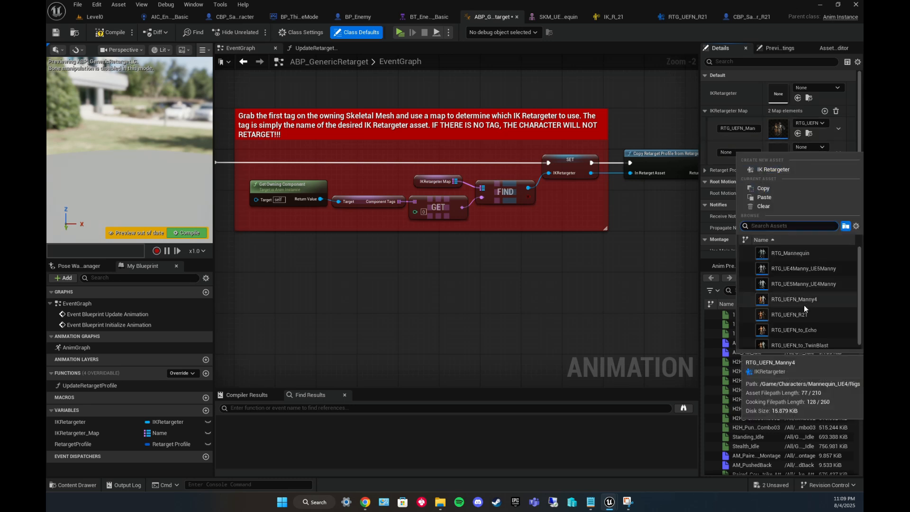
{"action": "left_click", "coordinate": [791, 314]}
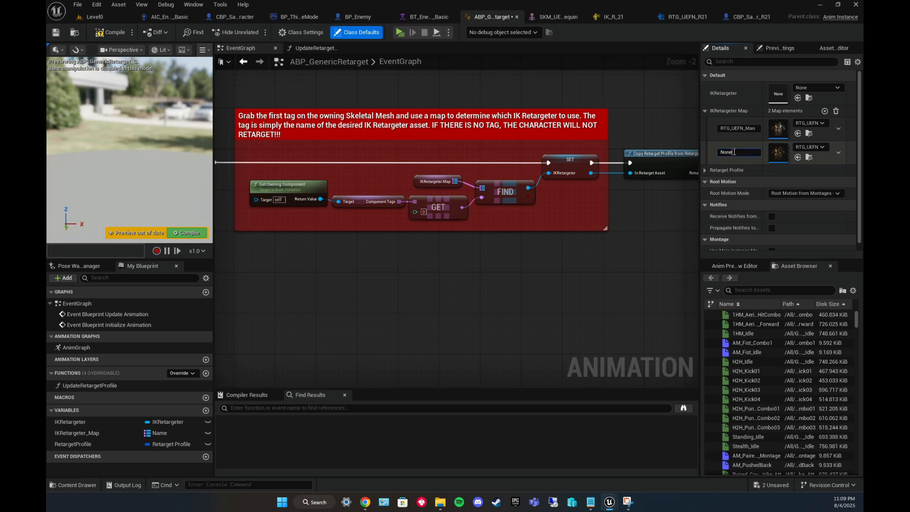
{"action": "left_click", "coordinate": [735, 152]}
{"action": "type", "text": "RTG_UEFN_R21"}
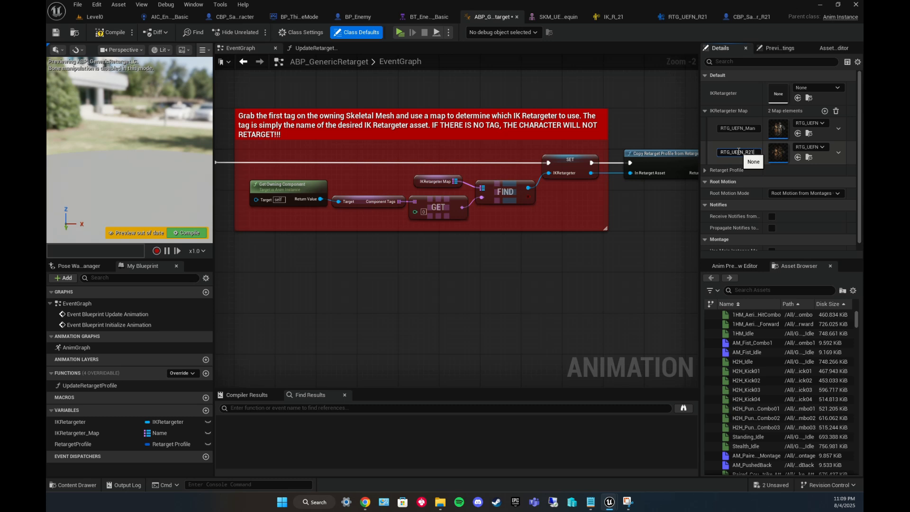
{"action": "key", "text": "Return"}
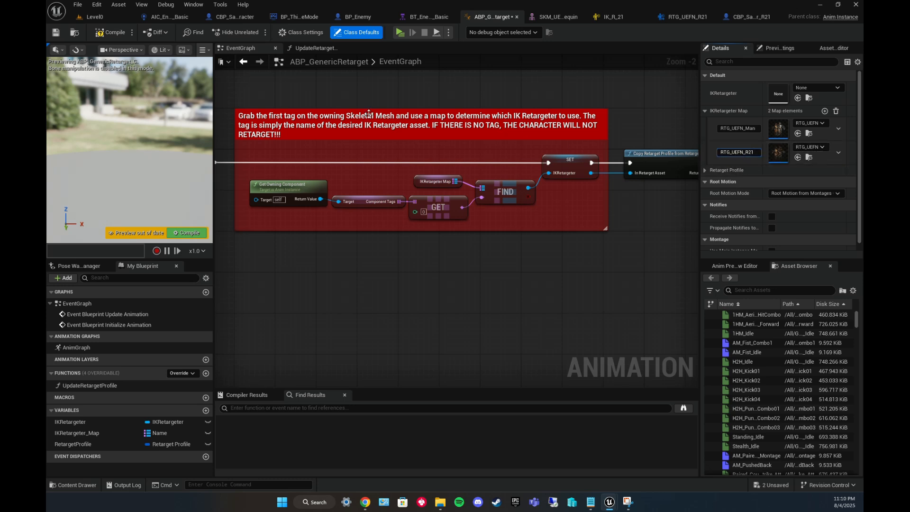
{"action": "left_click", "coordinate": [111, 32]}
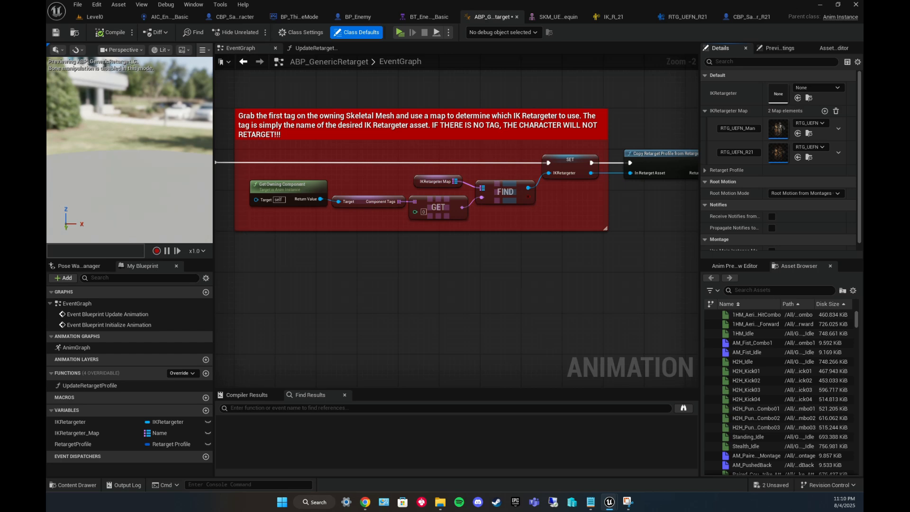
{"action": "left_click", "coordinate": [56, 32]}
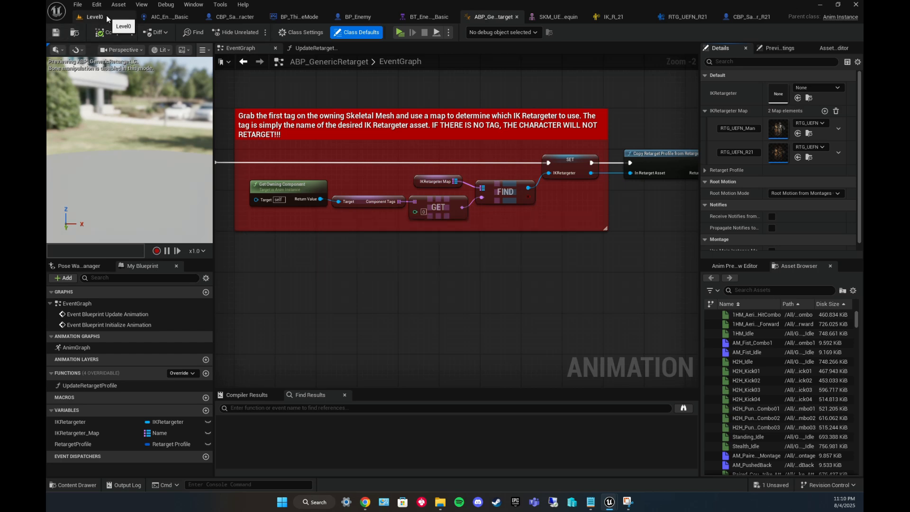
Set the robot mesh component's Anim Class to ABP_GenericRetarget and compile the character blueprint.
{"action": "left_click", "coordinate": [736, 16]}
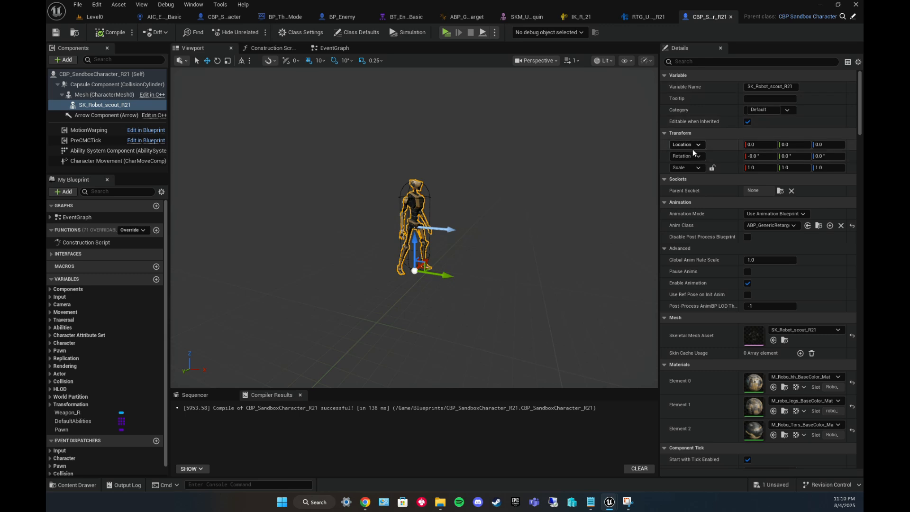
{"action": "left_click", "coordinate": [793, 226]}
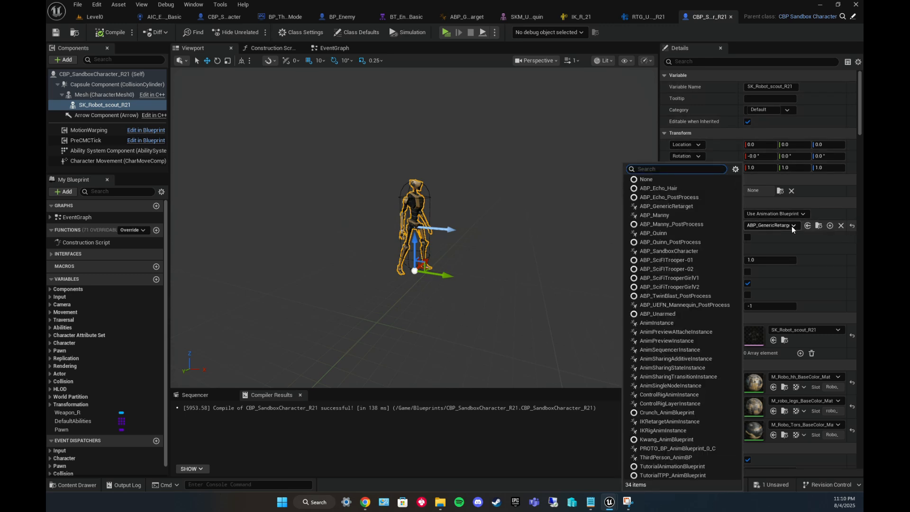
{"action": "left_click", "coordinate": [667, 207]}
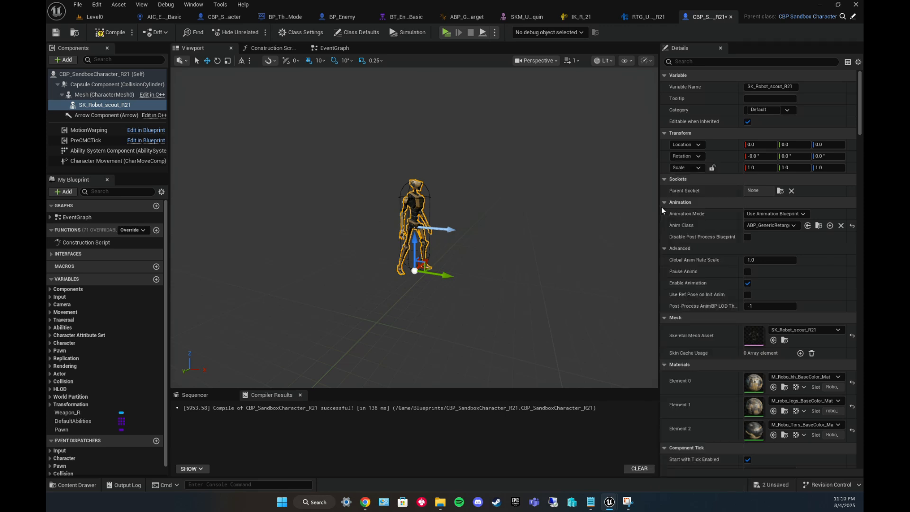
{"action": "left_click", "coordinate": [111, 33]}
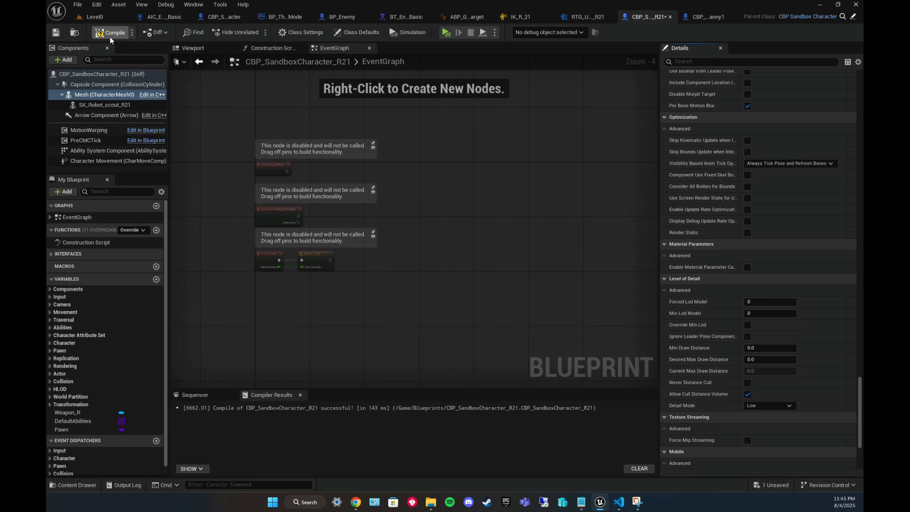
Play the level and run and jump with the robot character to test the retargeted animations.
{"action": "left_click", "coordinate": [284, 17]}
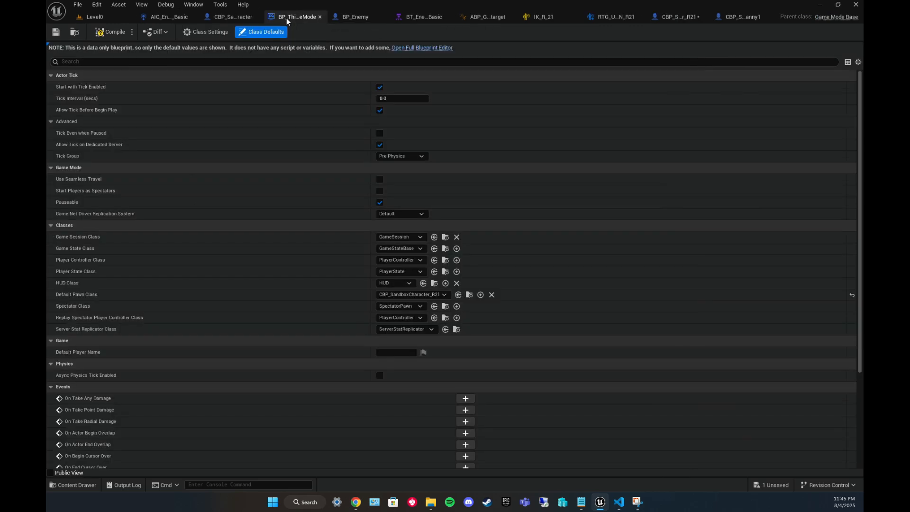
{"action": "left_click", "coordinate": [90, 17]}
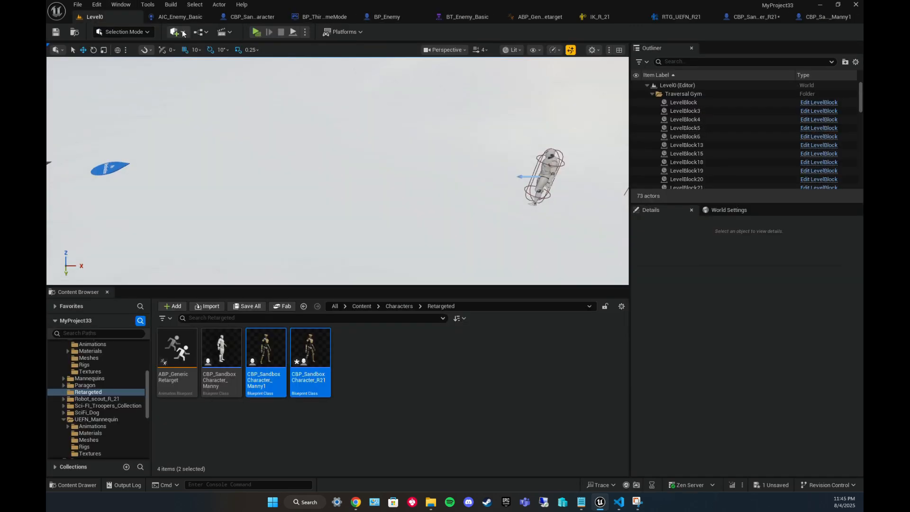
{"action": "left_click", "coordinate": [257, 32]}
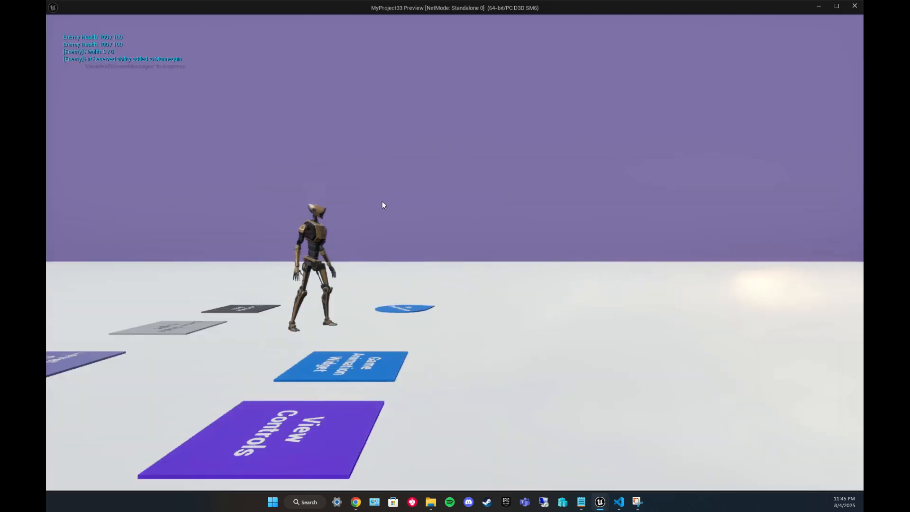
{"action": "left_click", "coordinate": [382, 202]}
{"action": "key", "text": "d"}
{"action": "key", "text": "space"}
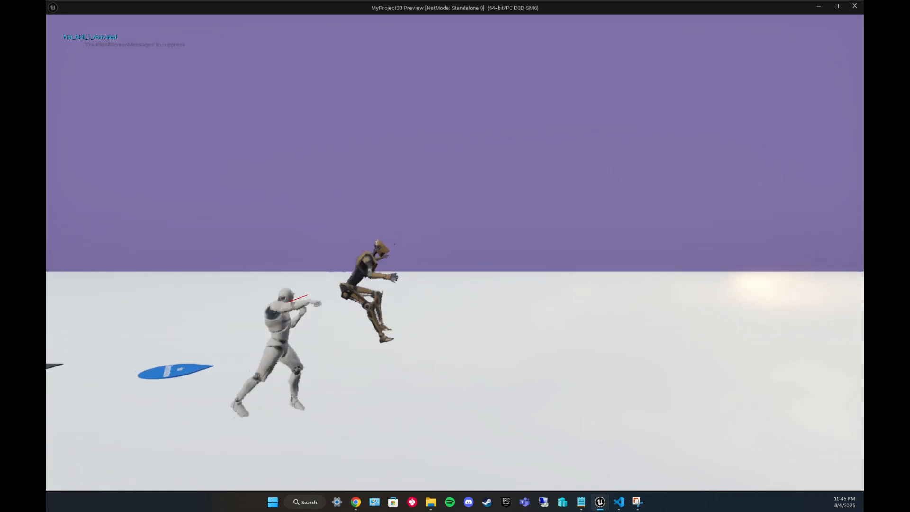
{"action": "key", "text": "d"}
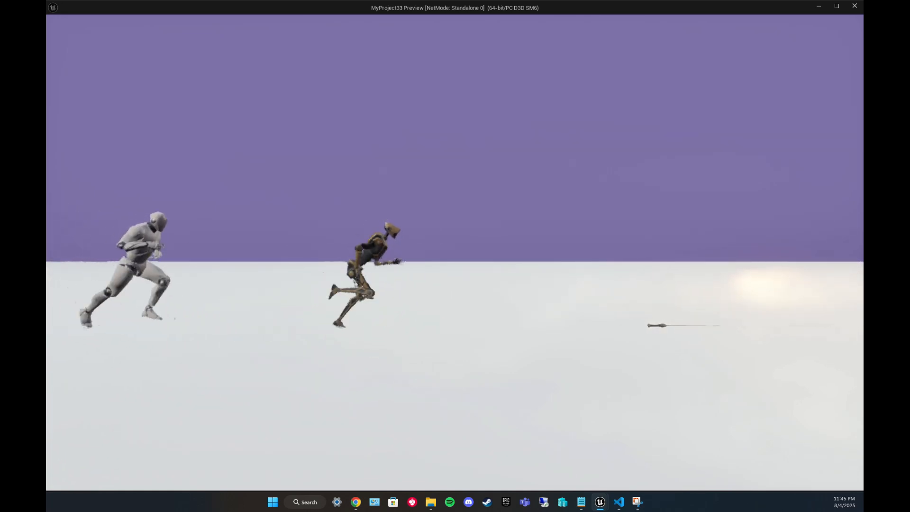
Continue running, jumping and vaulting over the obstacle walls to check the robot's retargeted animations in play.
{"action": "key", "text": "space"}
{"action": "key", "text": "space"}
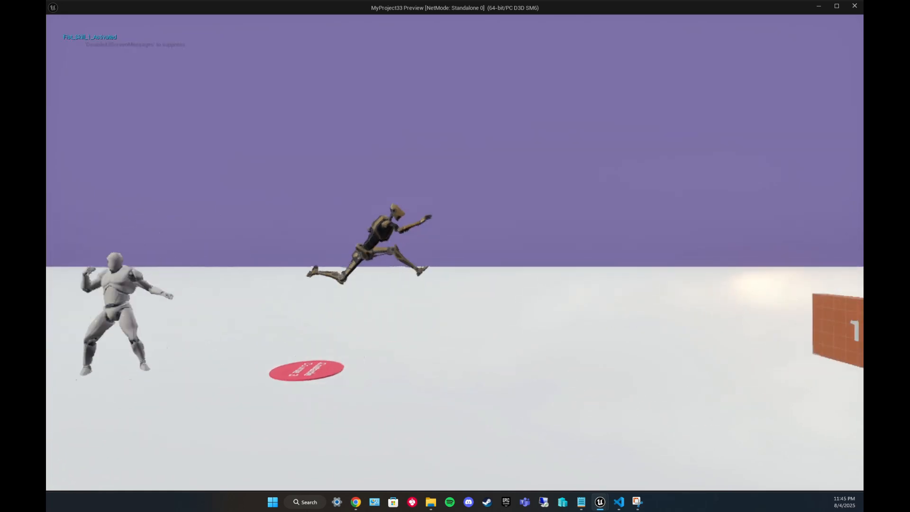
{"action": "key", "text": "space"}
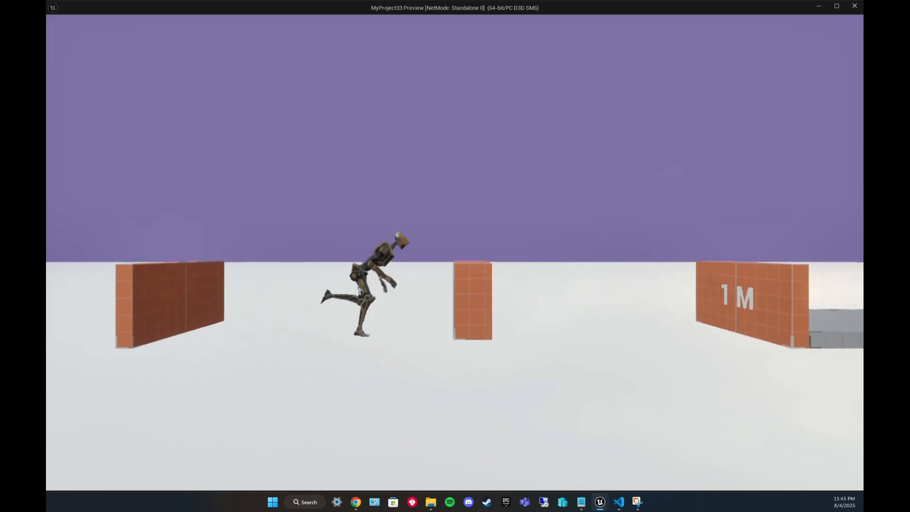
{"action": "key", "text": "space"}
{"action": "key", "text": "space"}
{"action": "key", "text": "space"}
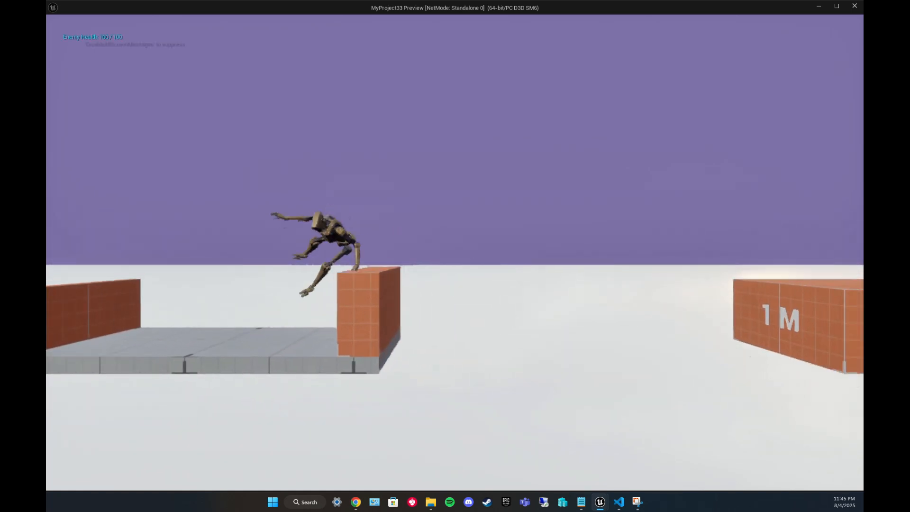
{"action": "key", "text": "space"}
{"action": "key", "text": "space"}
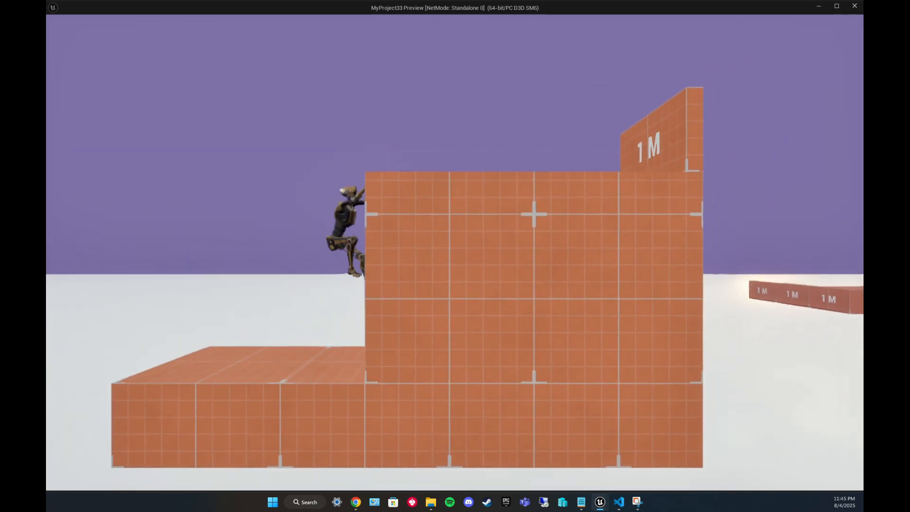
{"action": "key", "text": "space"}
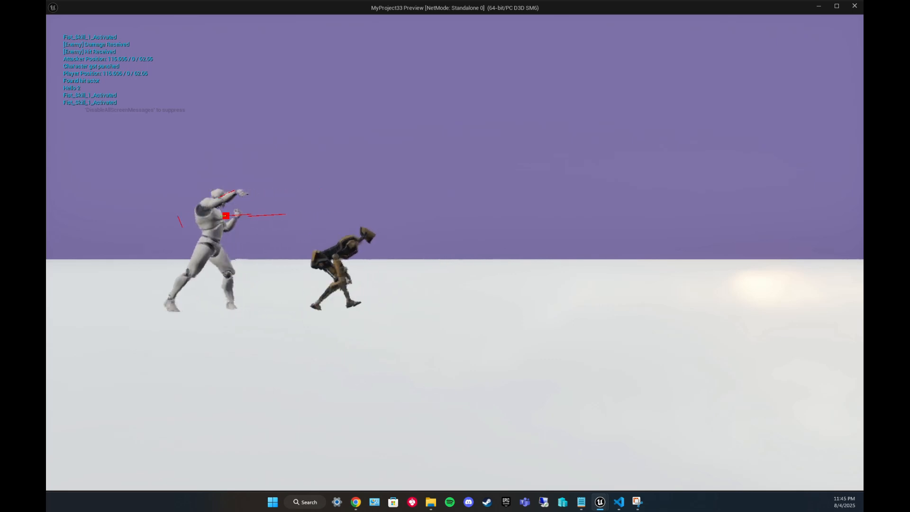
{"action": "key", "text": "d"}
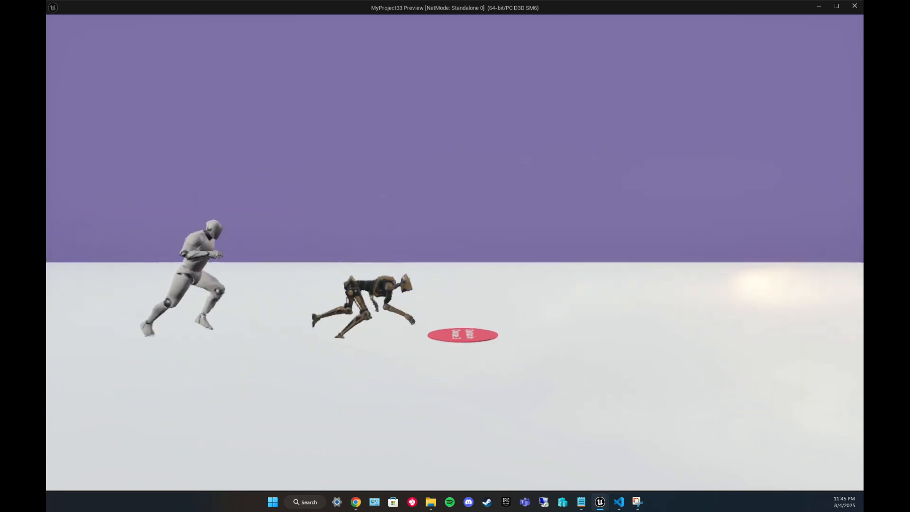
{"action": "key", "text": "space"}
{"action": "key", "text": "space"}
{"action": "key", "text": "space"}
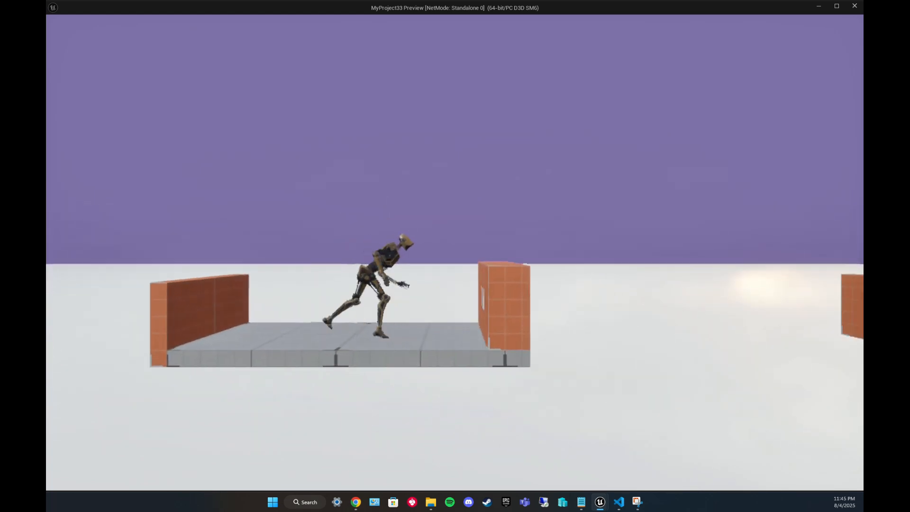
{"action": "key", "text": "space"}
{"action": "key", "text": "space"}
{"action": "key", "text": "space"}
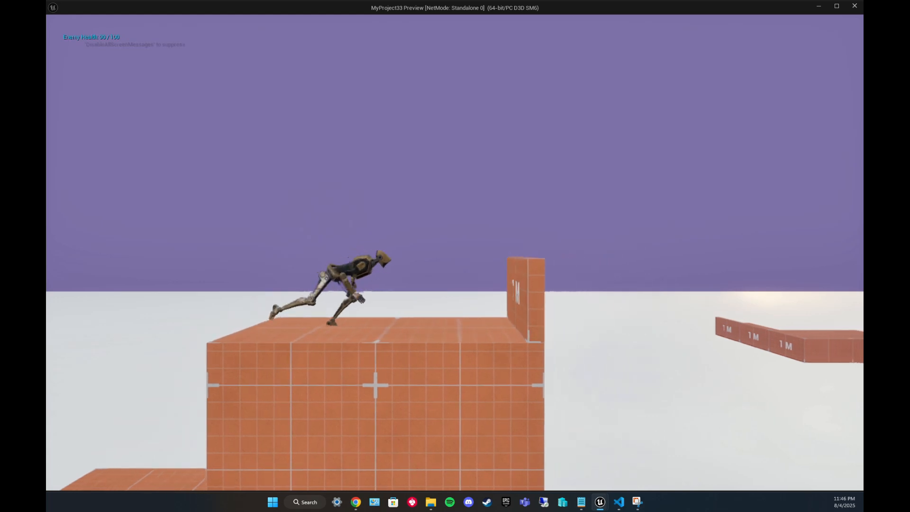
{"action": "key", "text": "space"}
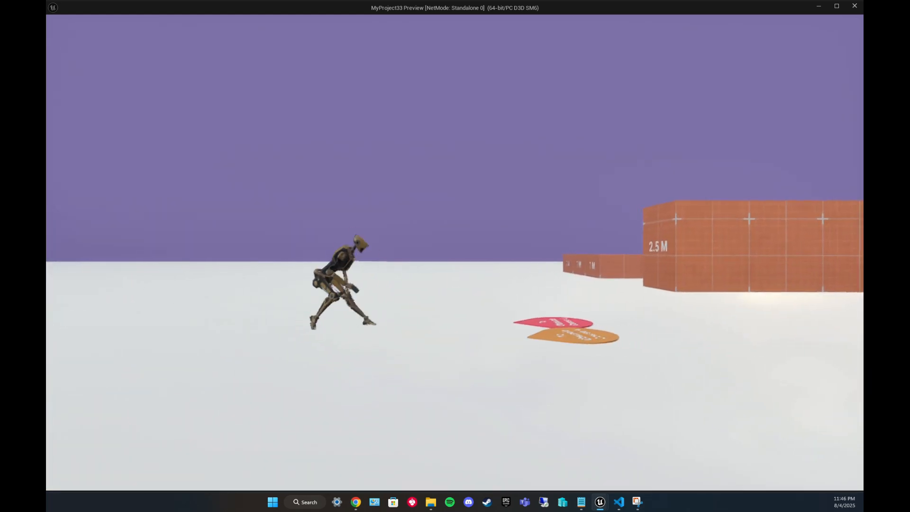